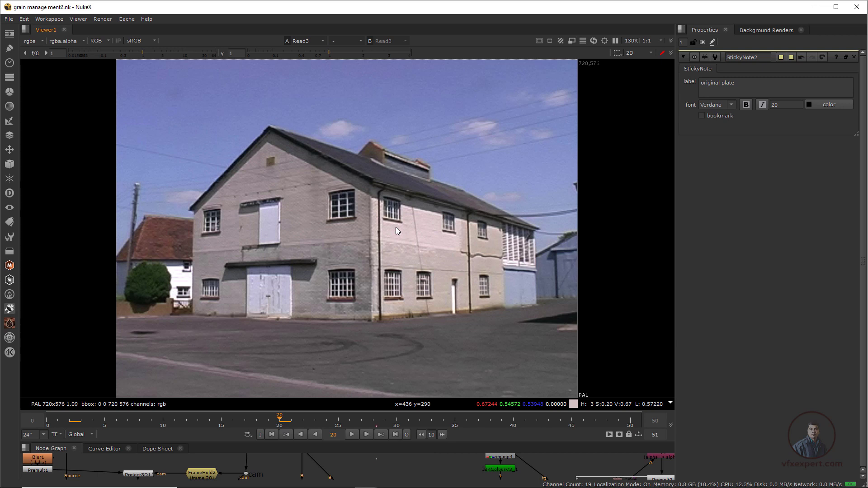
Compare the original plate from Read4 with the merged final output by showing them alternately in the viewer.
key(2)
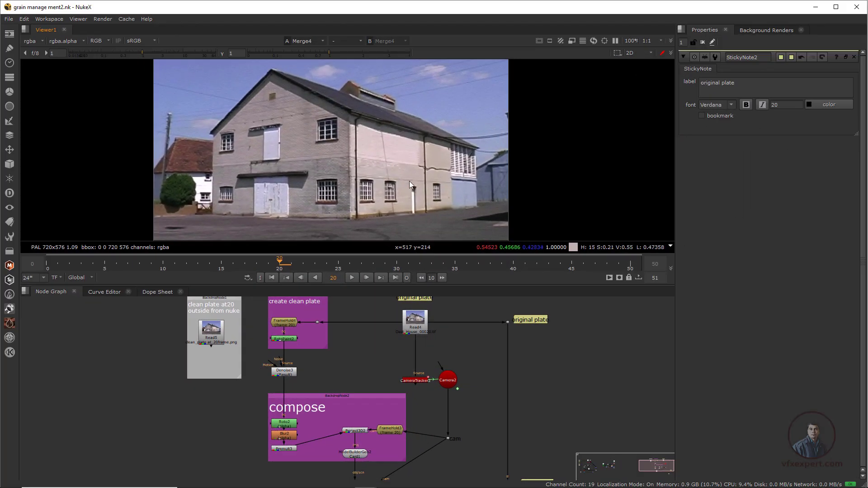
click(415, 320)
key(1)
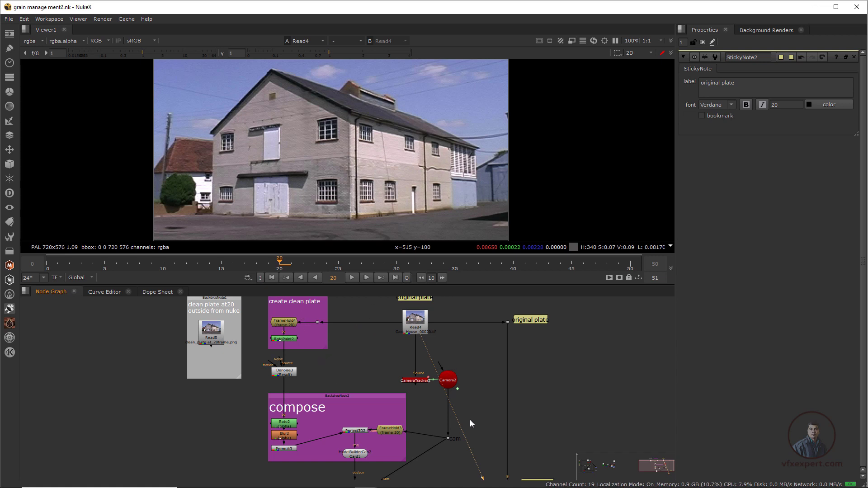
middle_drag(470, 420, 400, 349)
click(444, 429)
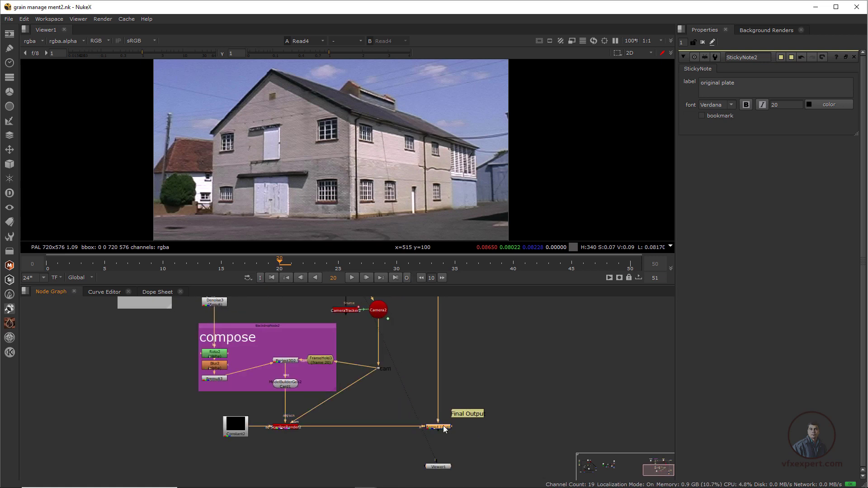
key(1)
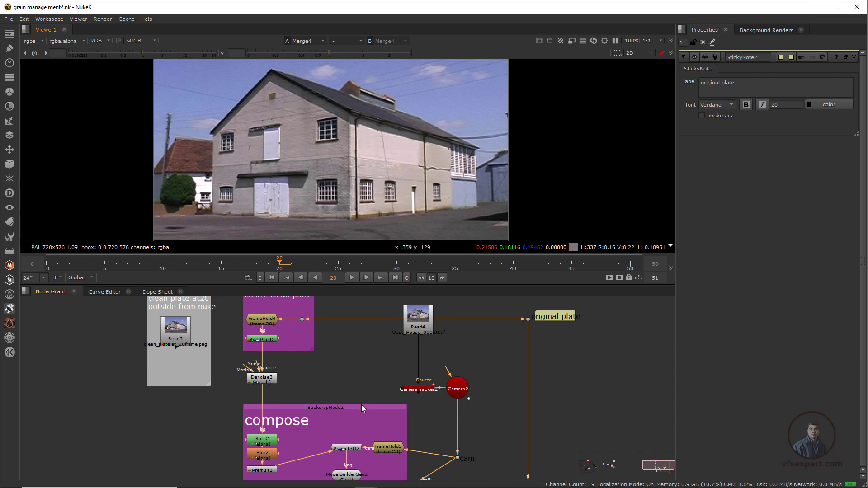
click(417, 320)
key(1)
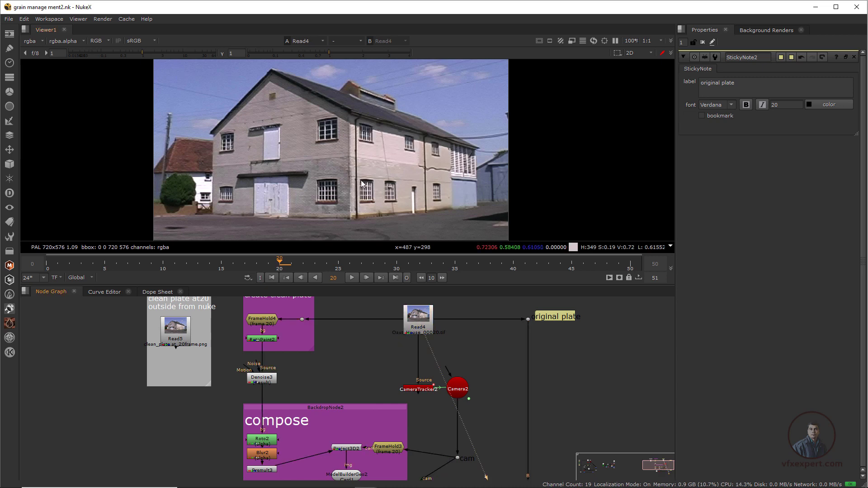
middle_drag(373, 350, 370, 373)
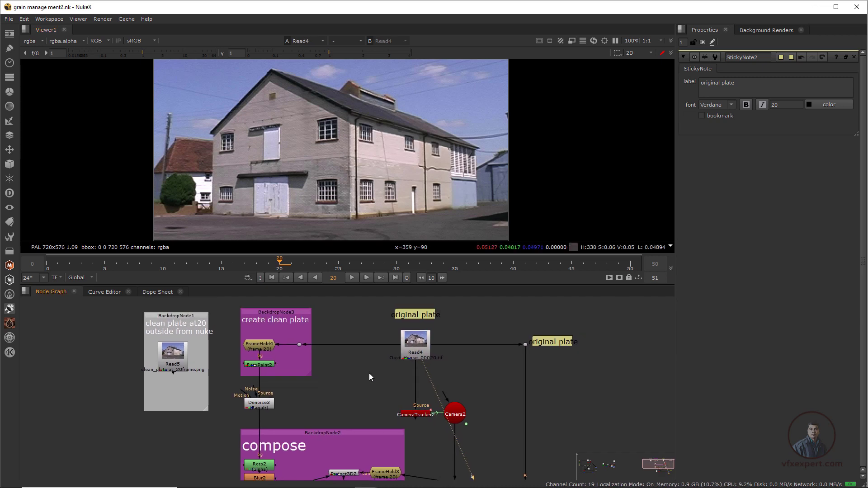
scroll(375, 120, up, 1)
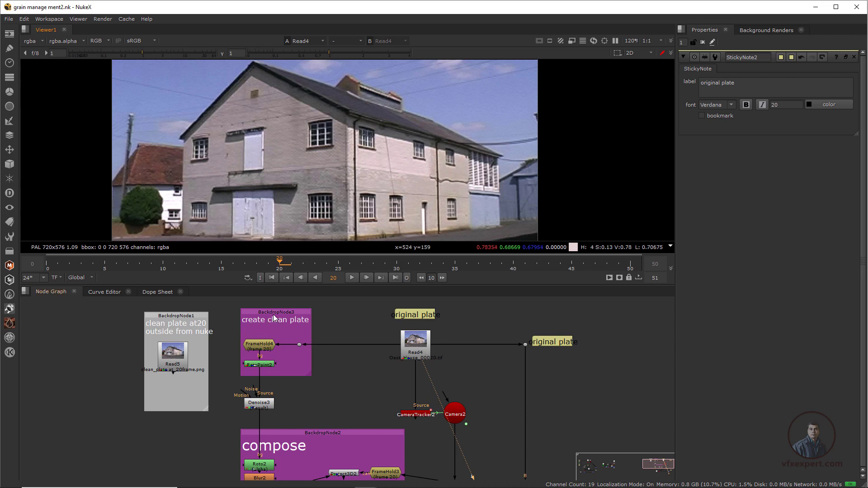
Compare the RotoPaint2 clean plate with the external clean plate from Read5 in the viewer.
click(273, 366)
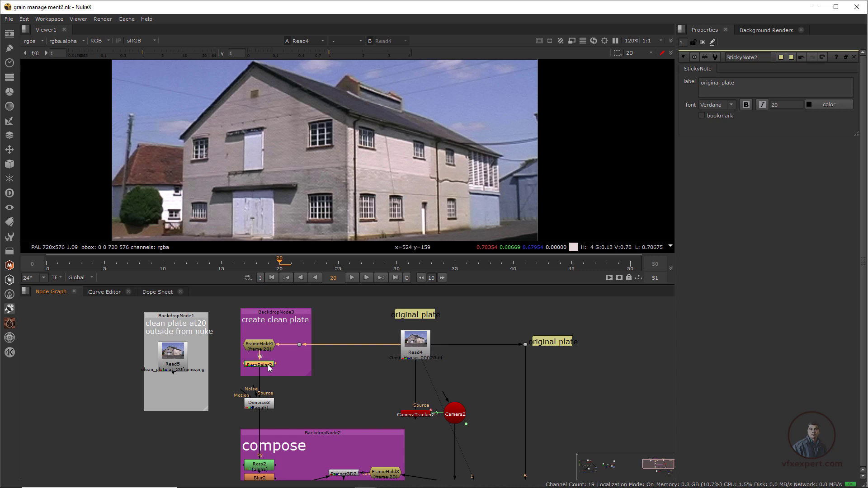
key(1)
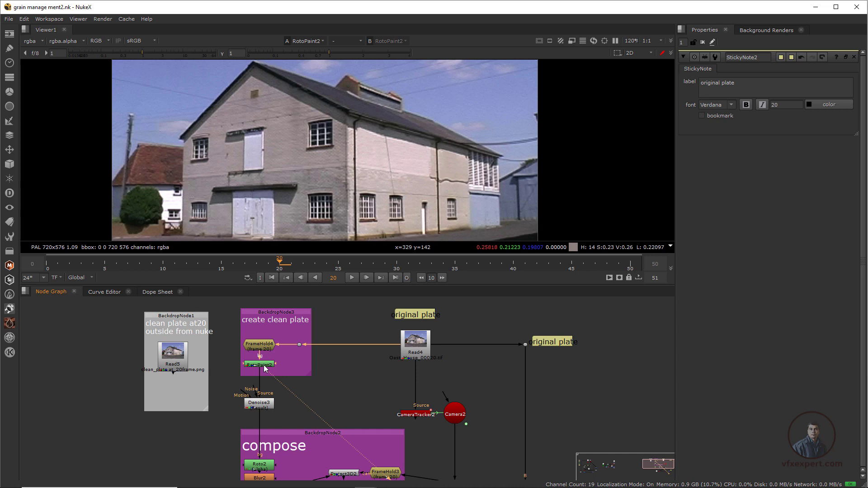
click(181, 361)
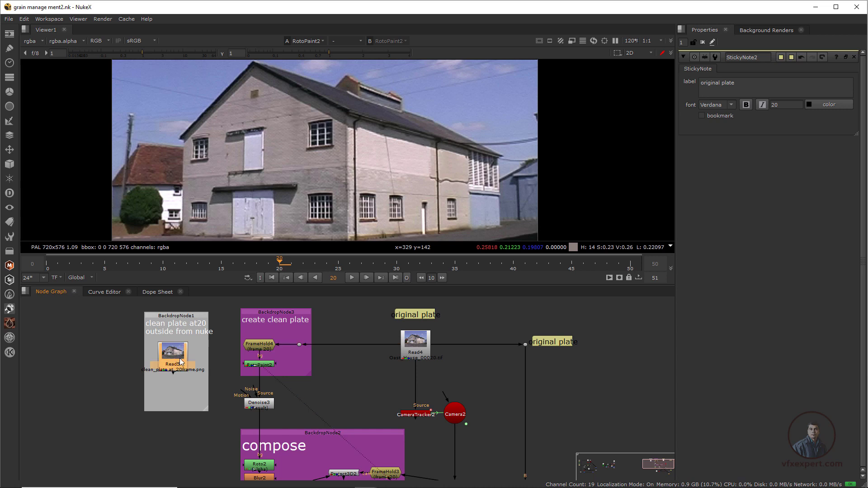
scroll(181, 362, up, 2)
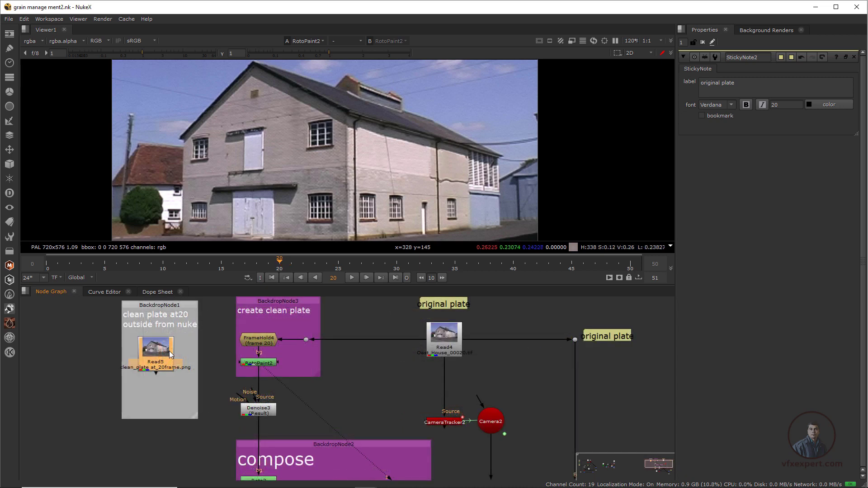
key(1)
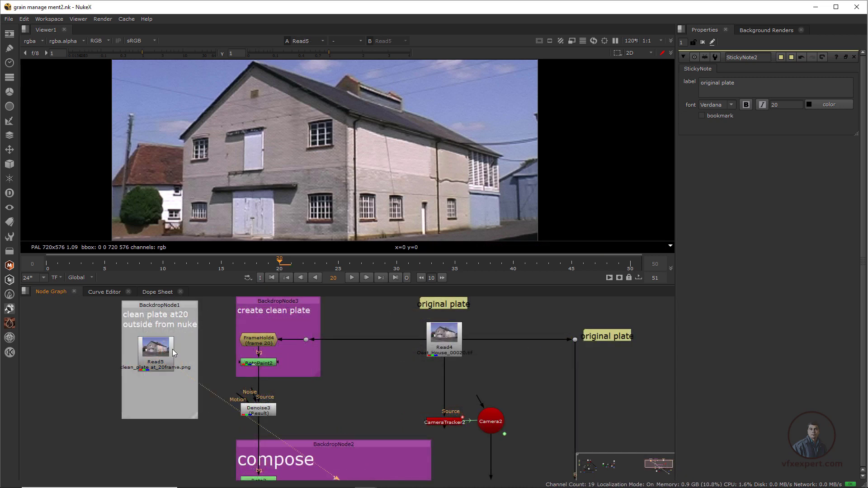
click(259, 364)
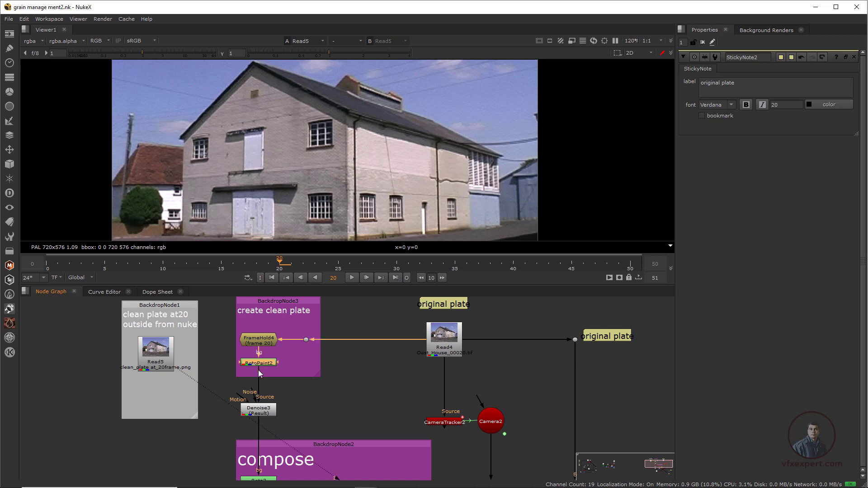
key(1)
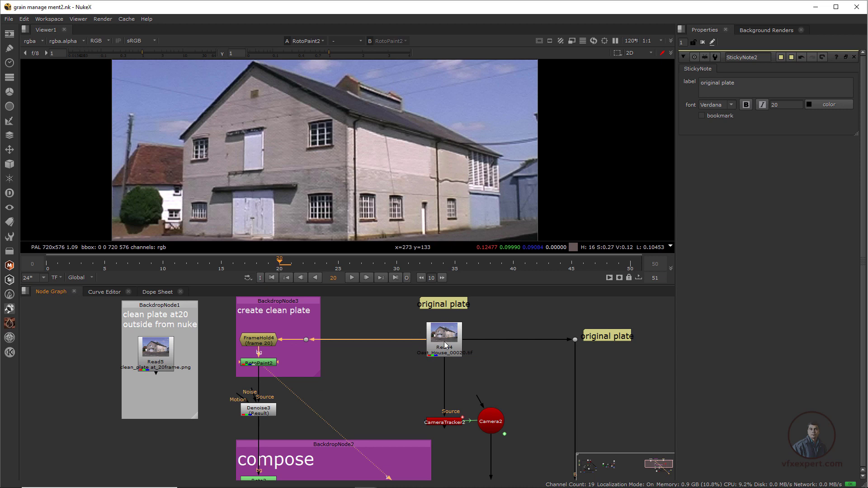
Locate the existing Denoise3 node, show the Read4 original plate in the viewer and scrub the timeline to frame 20.
scroll(260, 413, up, 2)
click(260, 413)
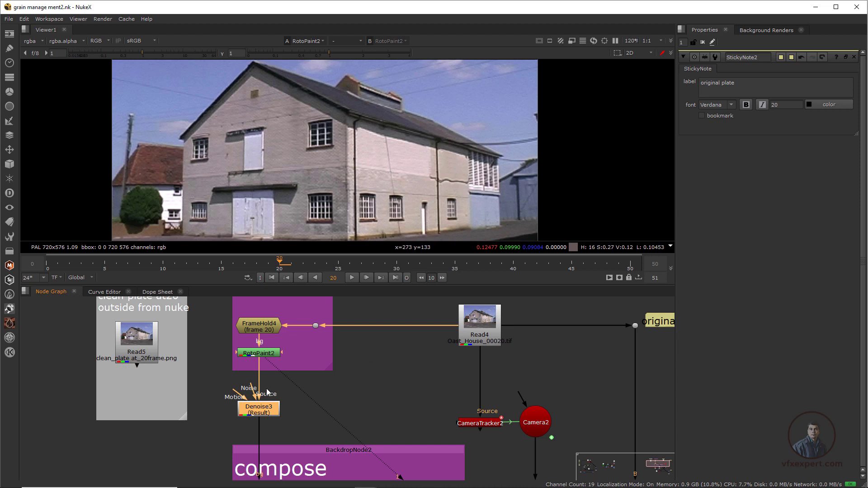
click(477, 330)
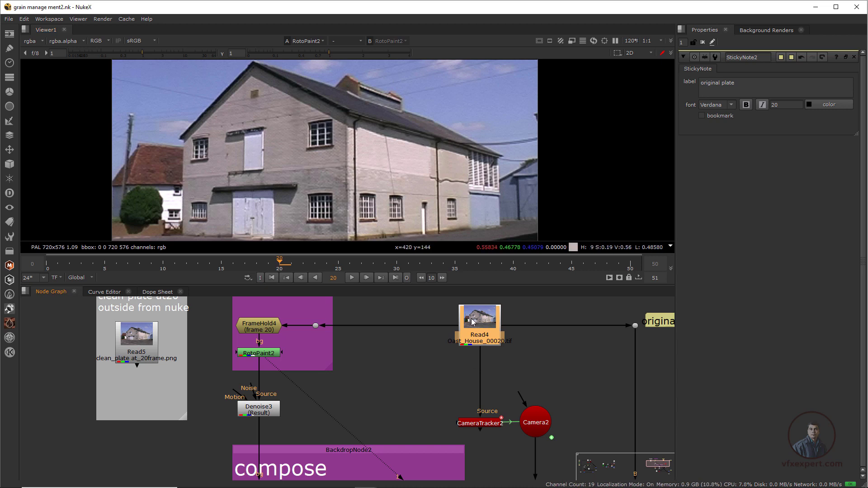
key(1)
drag(311, 264, 279, 264)
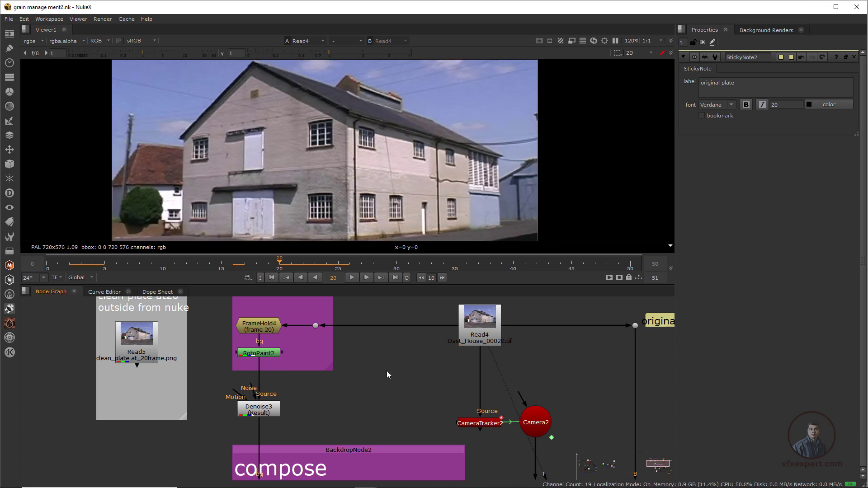
Add a Denoise node beside the clean plate branch and connect its Source input to the Read4 original plate.
key(Tab)
text(deno)
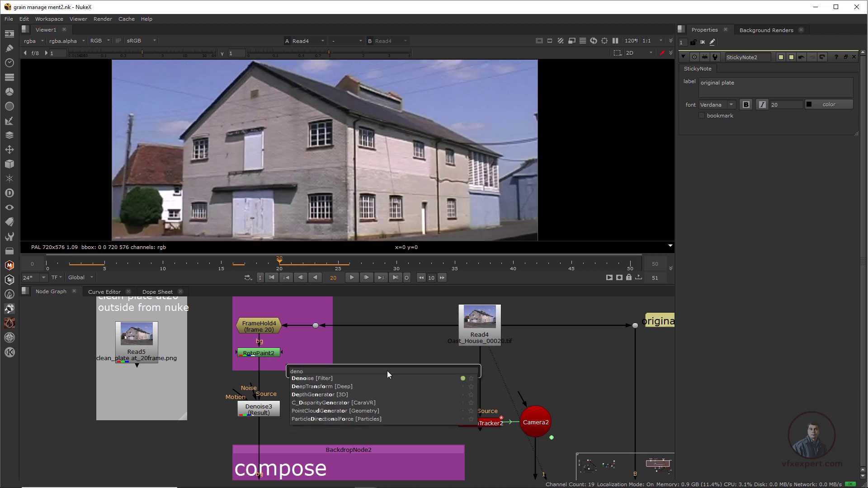
key(Return)
drag(381, 369, 472, 329)
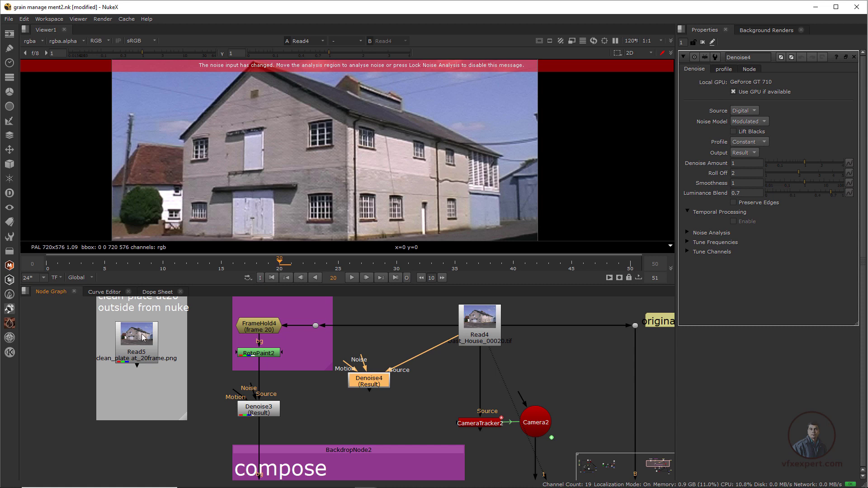
drag(367, 384, 367, 387)
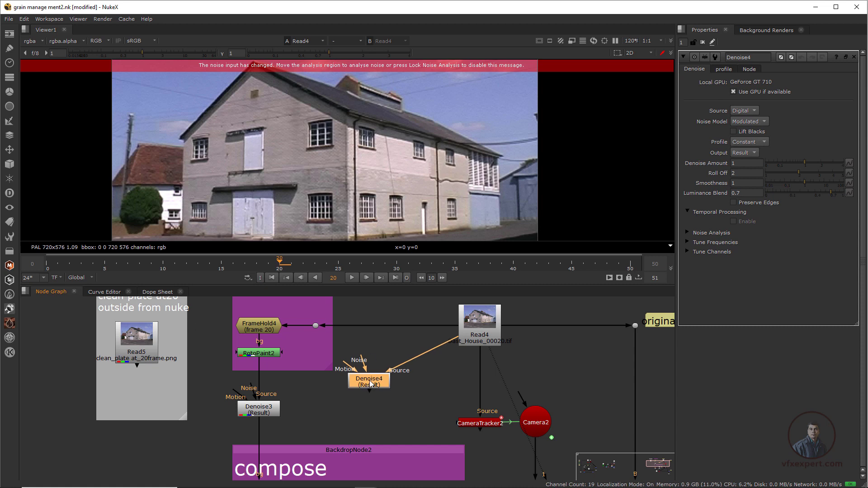
Show the Denoise4 result in the viewer and place its noise analysis region over the sunlit wall beside the building's corner.
key(1)
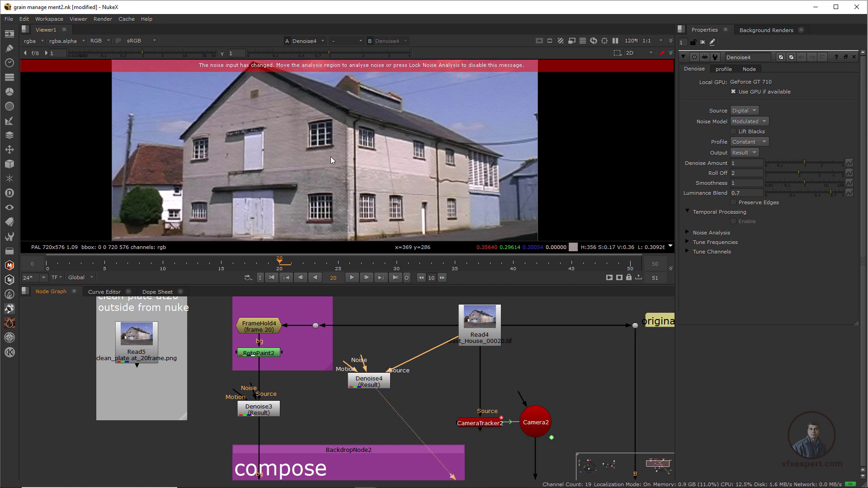
key(f)
middle_drag(325, 184, 338, 172)
scroll(262, 190, up, 1)
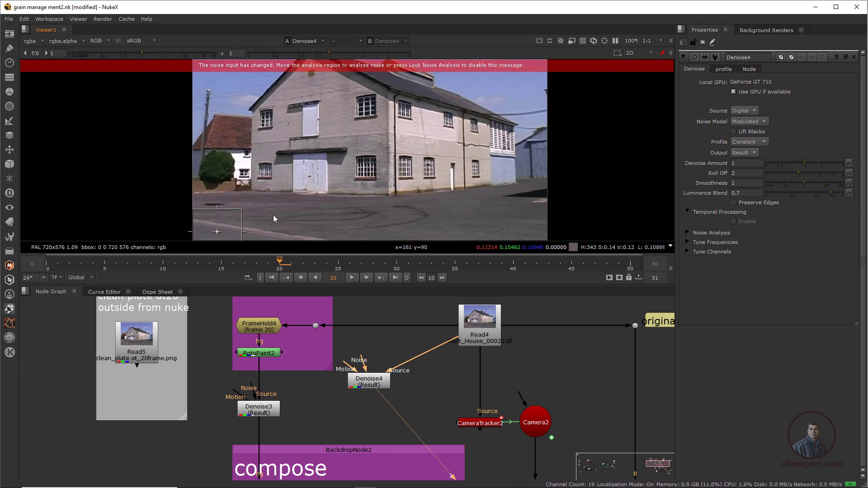
middle_drag(273, 215, 272, 201)
drag(217, 219, 401, 123)
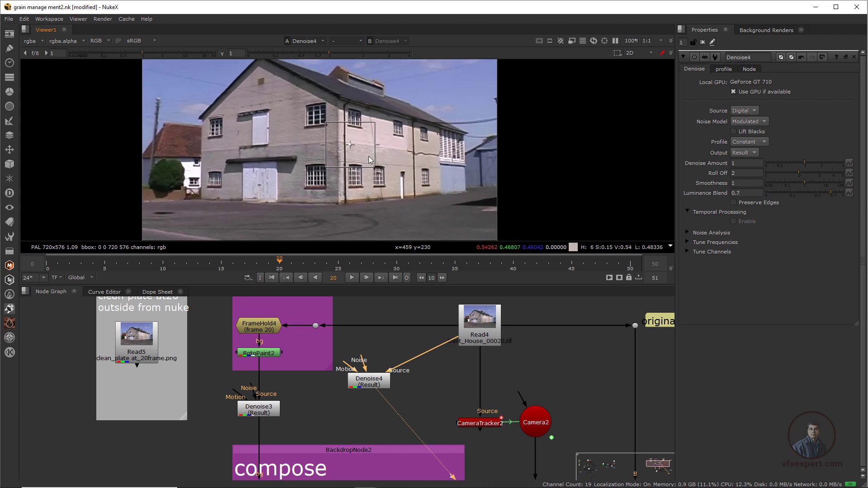
scroll(368, 156, up, 1)
drag(343, 143, 362, 145)
scroll(362, 146, up, 1)
scroll(361, 146, up, 3)
Toggle Denoise4 off and on repeatedly to compare the wall's grain before and after denoising.
click(375, 382)
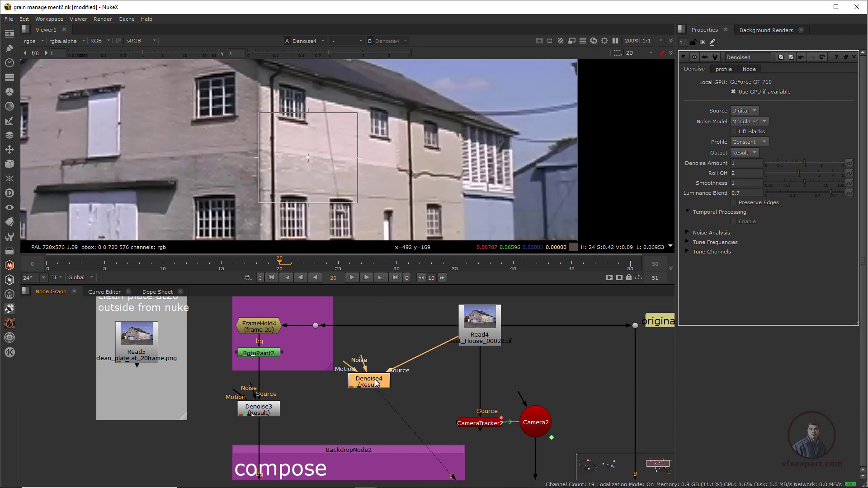
key(d)
key(d)
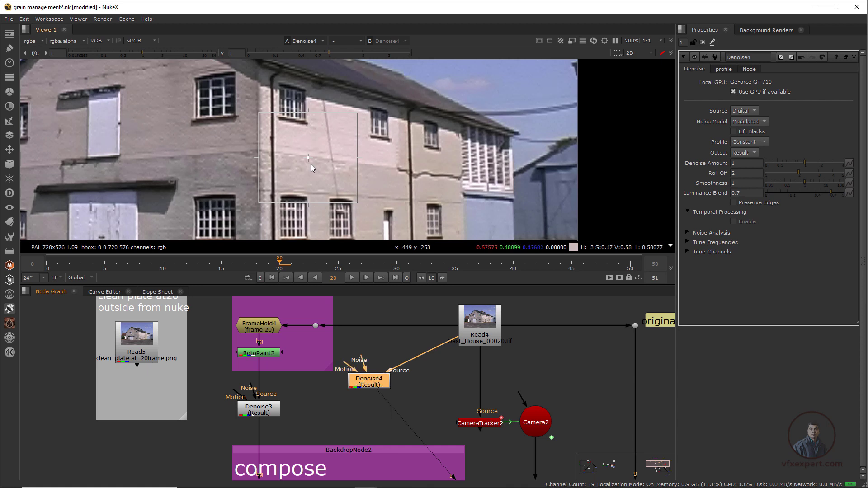
key(d)
key(d)
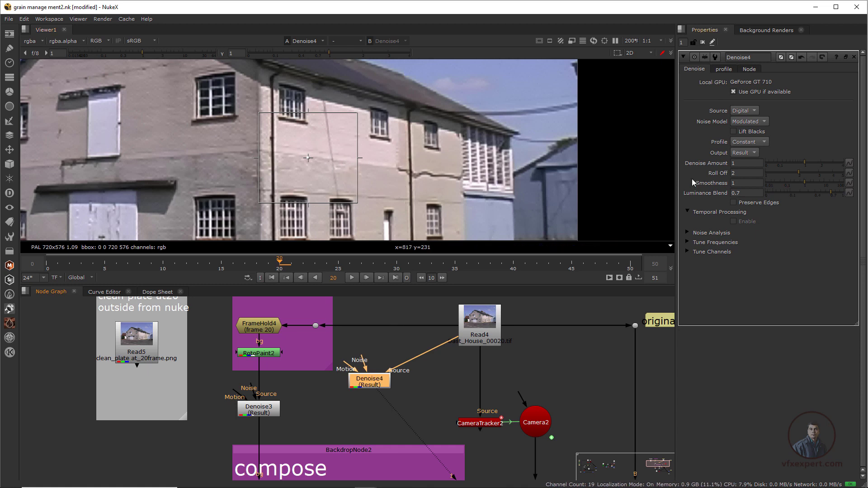
Widen the node properties area and try a Denoise Amount of 0.5 on Denoise4.
drag(676, 179, 644, 170)
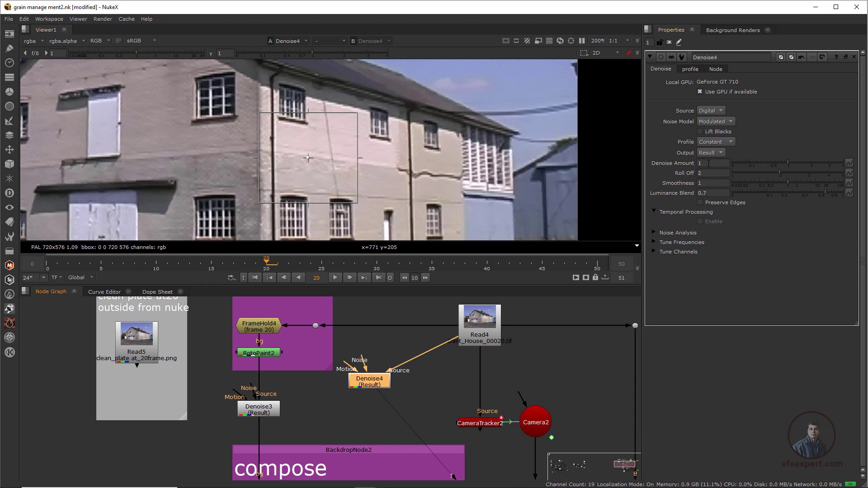
mouse_move(709, 163)
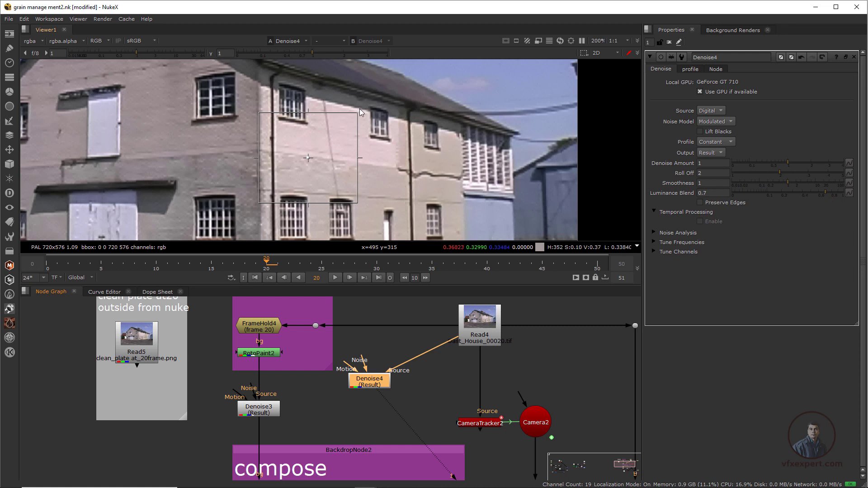
drag(789, 161, 772, 168)
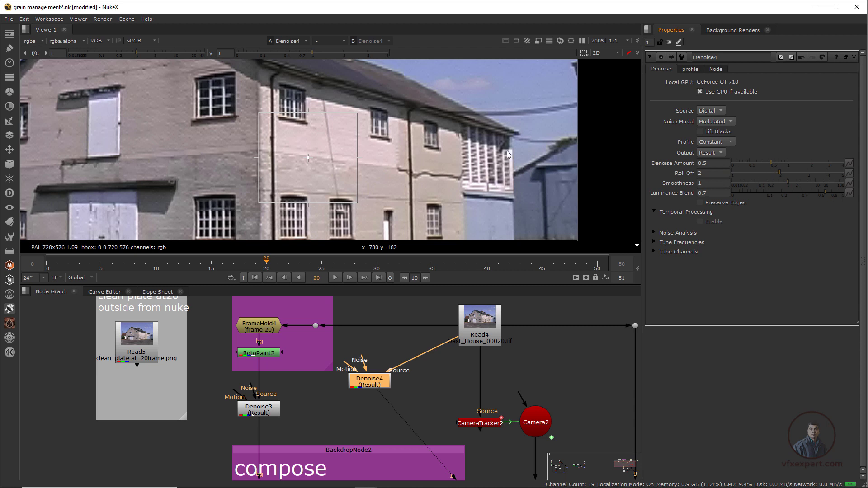
Set the Denoise Amount of Denoise4 to 1 and select the external clean plate node Read5.
click(712, 166)
text(1)
click(163, 339)
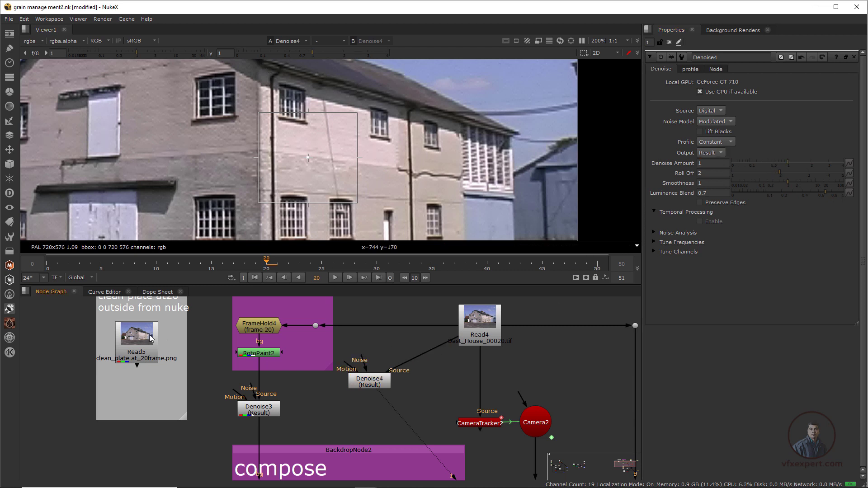
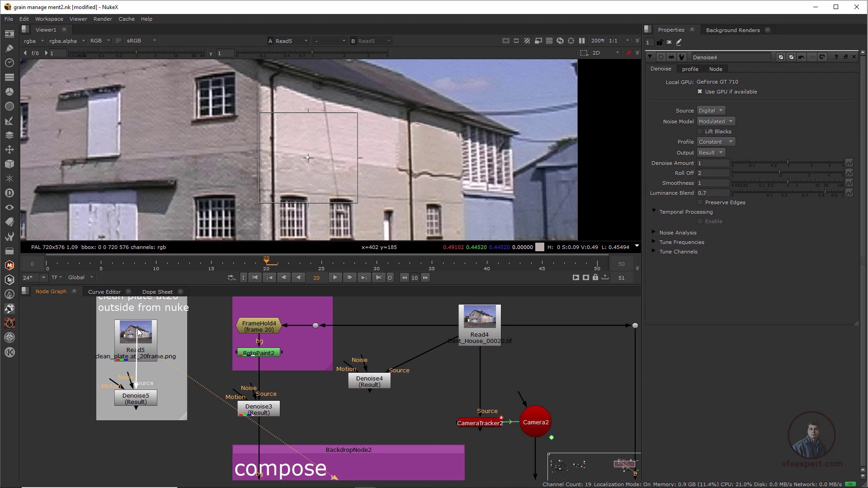
Show the Denoise5 result in the viewer and move the node slightly lower inside the external clean plate backdrop.
click(149, 399)
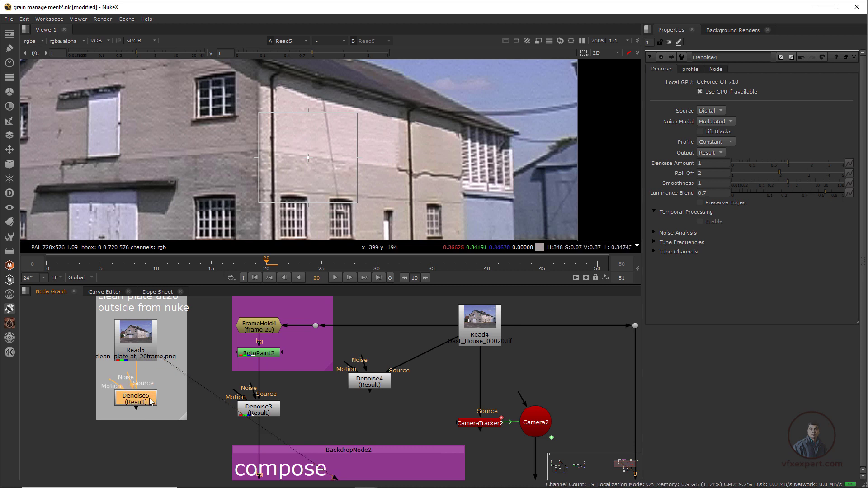
key(1)
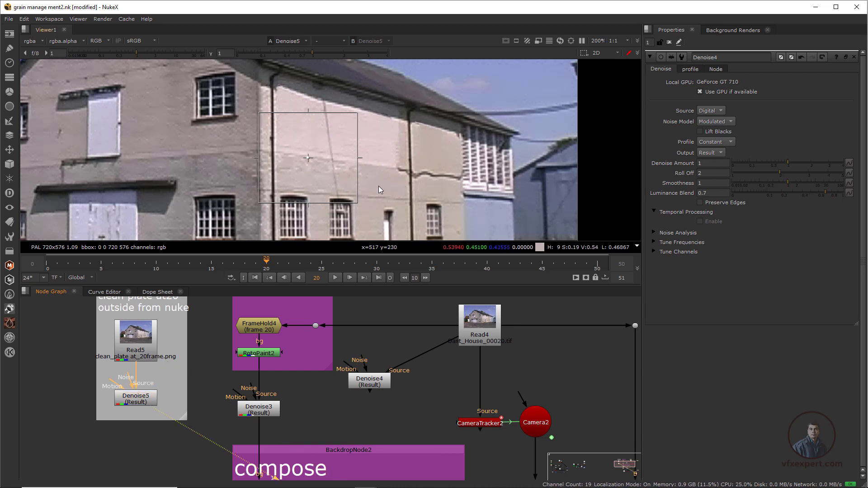
click(356, 408)
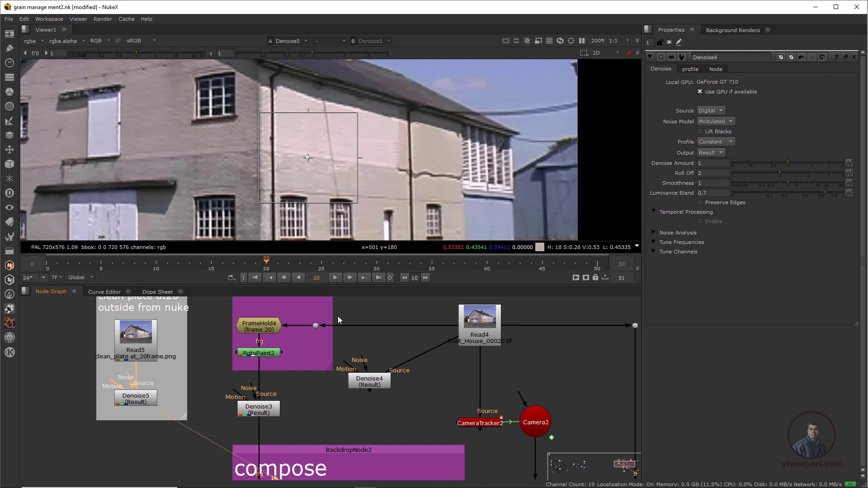
click(147, 401)
drag(146, 402, 145, 408)
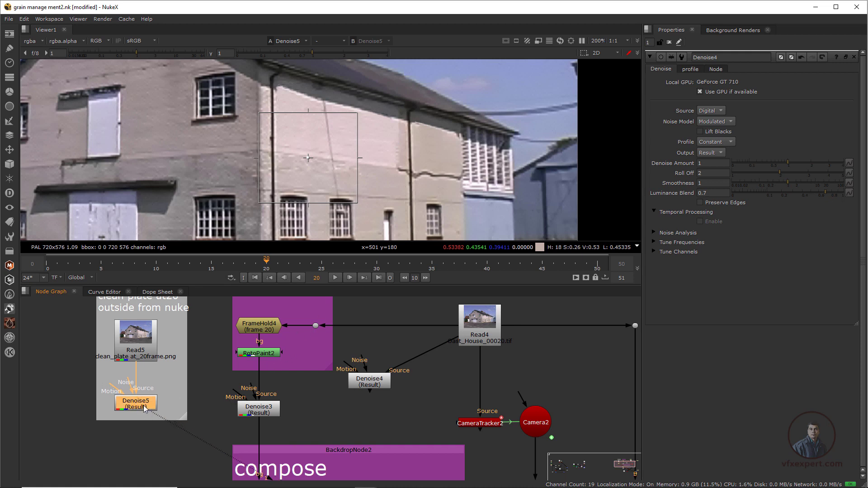
Delete the Denoise4 node connected to the original plate Read4.
click(262, 412)
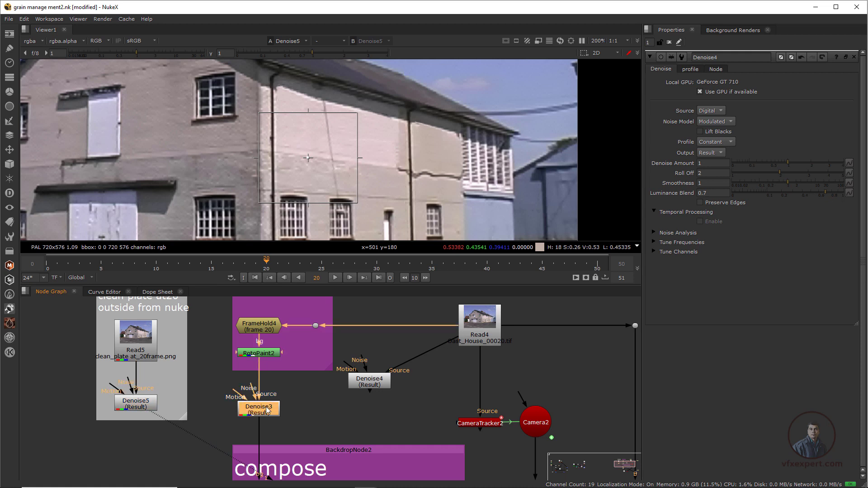
click(371, 383)
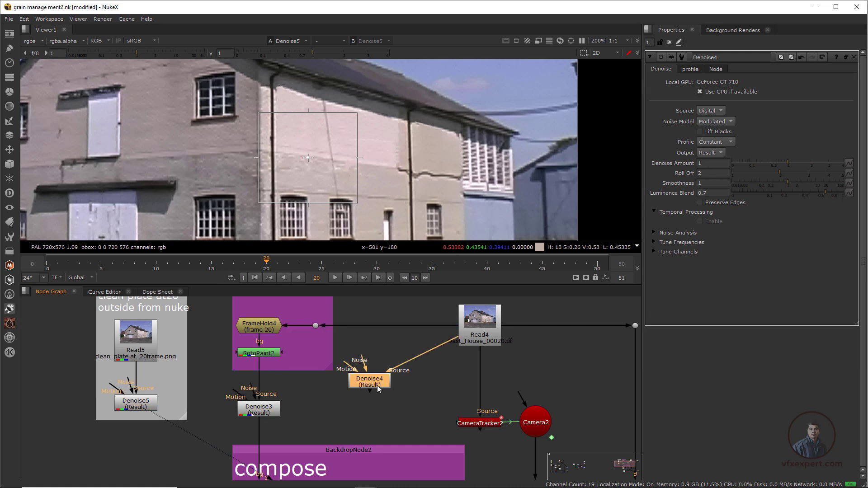
key(Delete)
scroll(290, 393, down, 3)
middle_drag(291, 412, 283, 394)
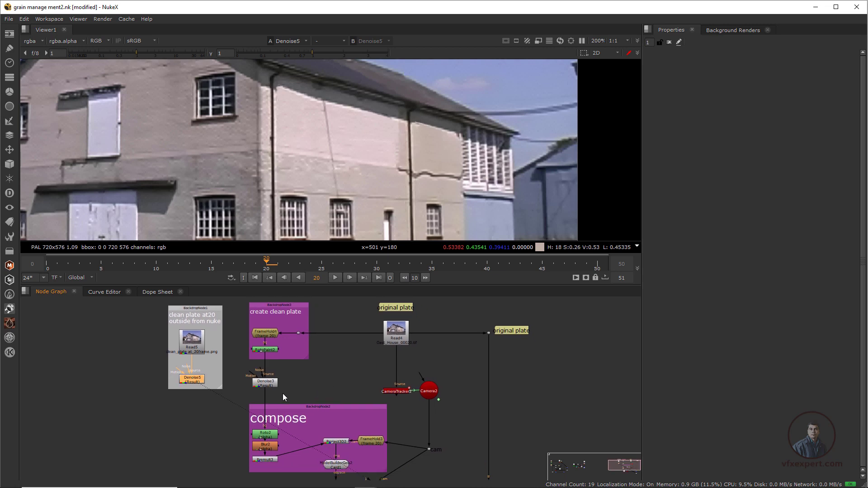
Show the final output Merge4 and the original plate Read4 in the viewer to compare them.
scroll(261, 383, up, 1)
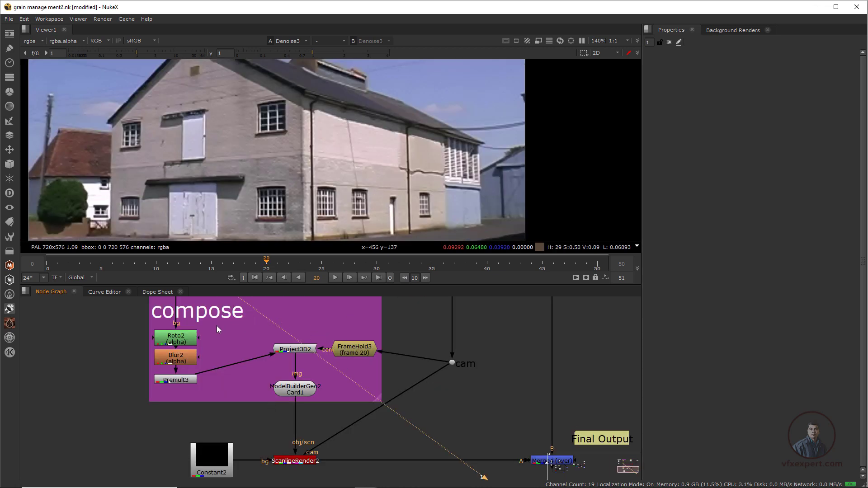
middle_drag(372, 367, 363, 319)
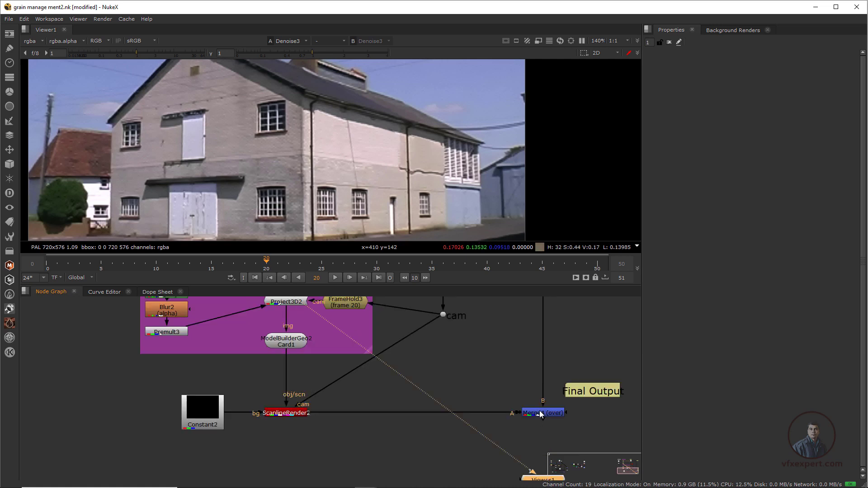
click(539, 410)
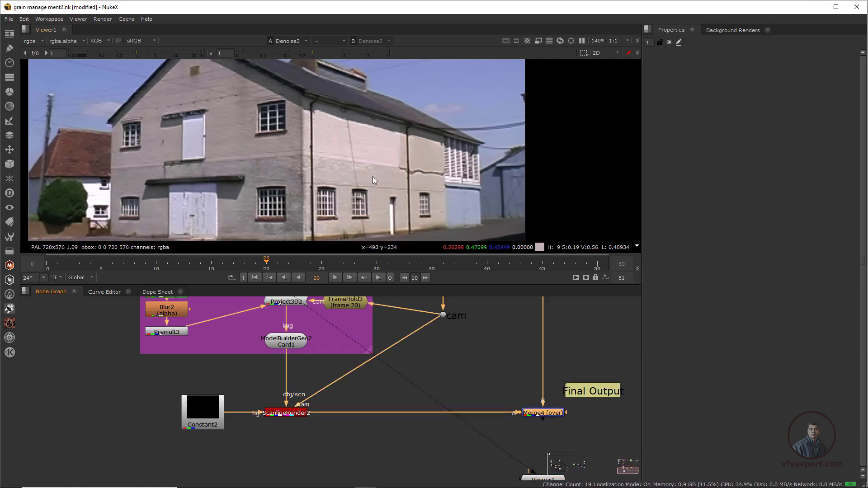
key(1)
scroll(473, 382, down, 5)
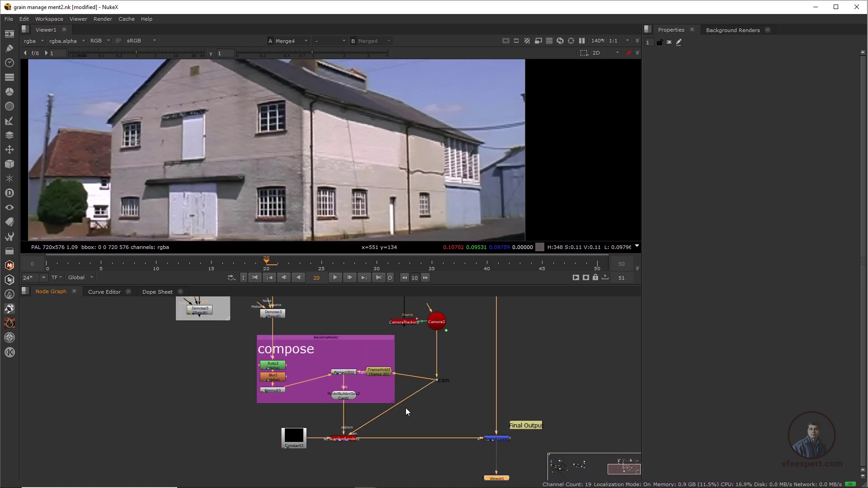
click(388, 309)
key(1)
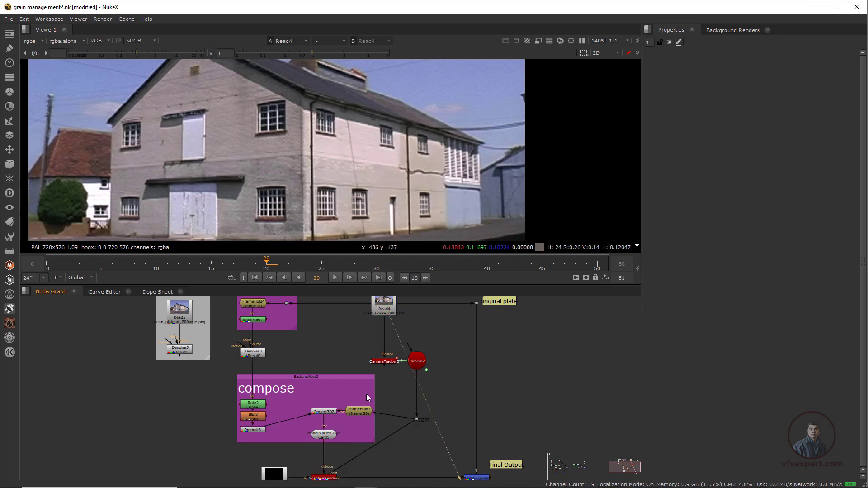
Show the ScanlineRender2 output in the viewer and scrub to frame 13 to inspect the projected wall patch.
scroll(256, 312, up, 3)
scroll(289, 398, up, 2)
click(298, 420)
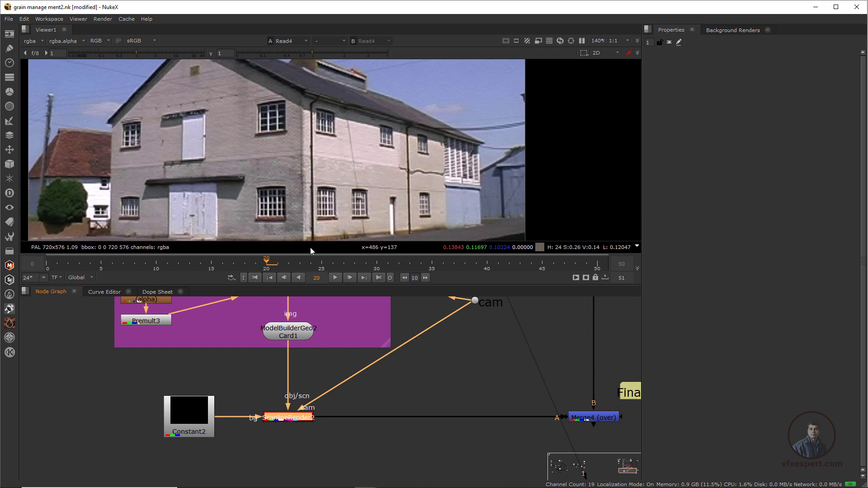
key(1)
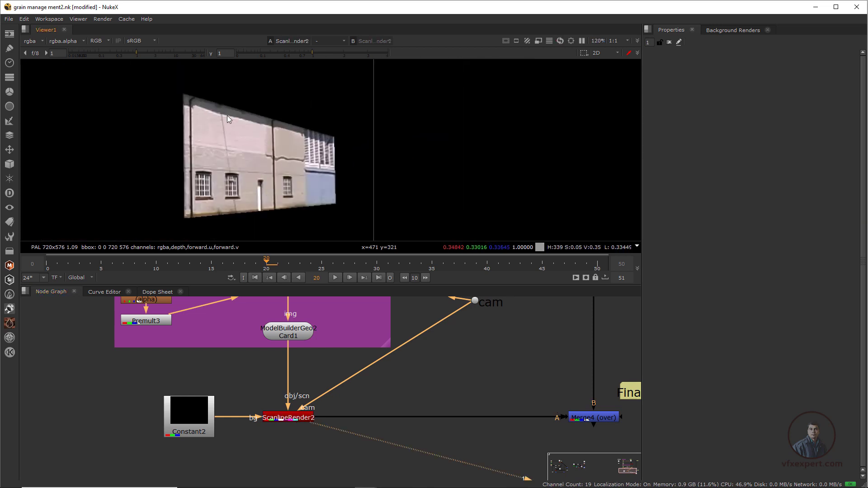
drag(190, 108, 311, 205)
drag(225, 126, 251, 153)
drag(248, 262, 190, 270)
scroll(314, 387, down, 1)
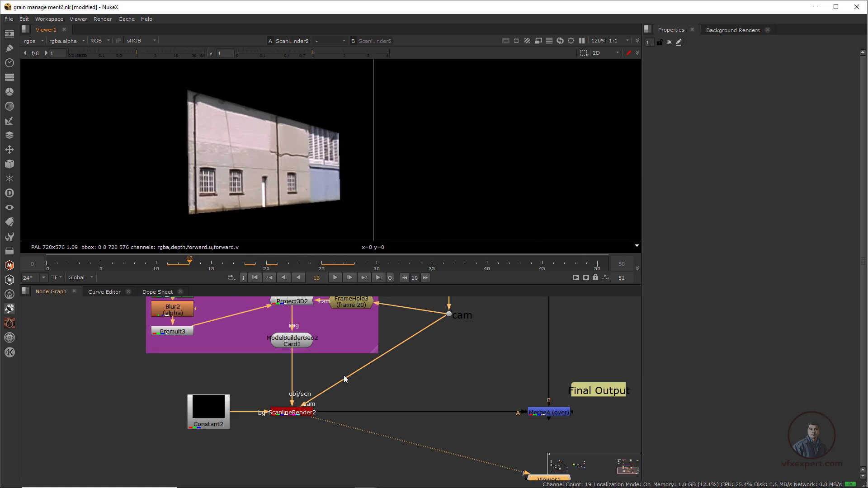
middle_drag(344, 378, 251, 384)
ctrl+shift+drag(185, 96, 358, 217)
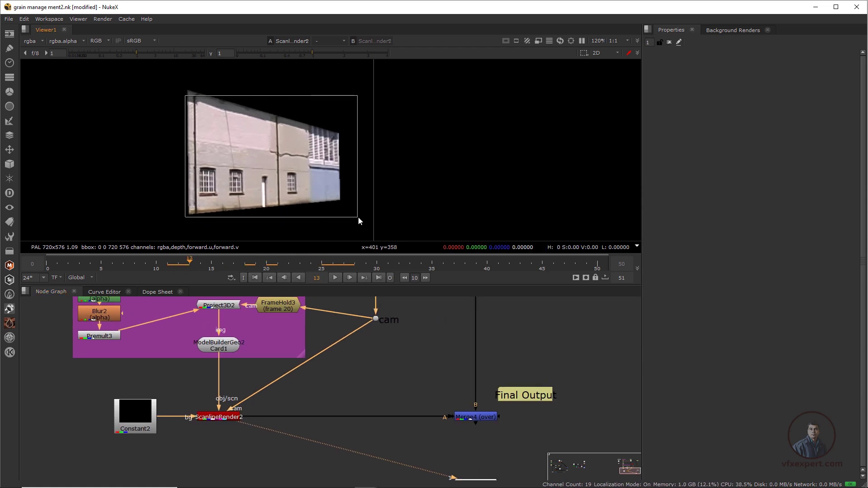
drag(179, 92, 317, 216)
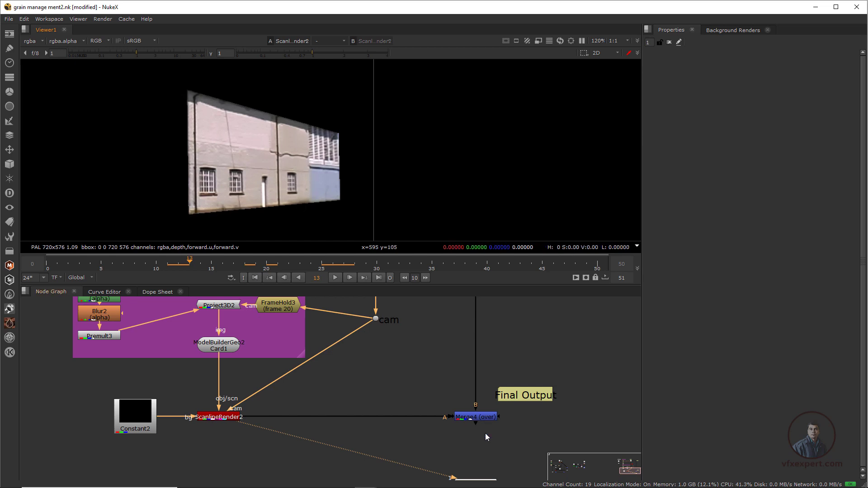
Show the final output Merge4 in the viewer and go to frame 20.
scroll(446, 346, down, 3)
middle_drag(443, 342, 417, 450)
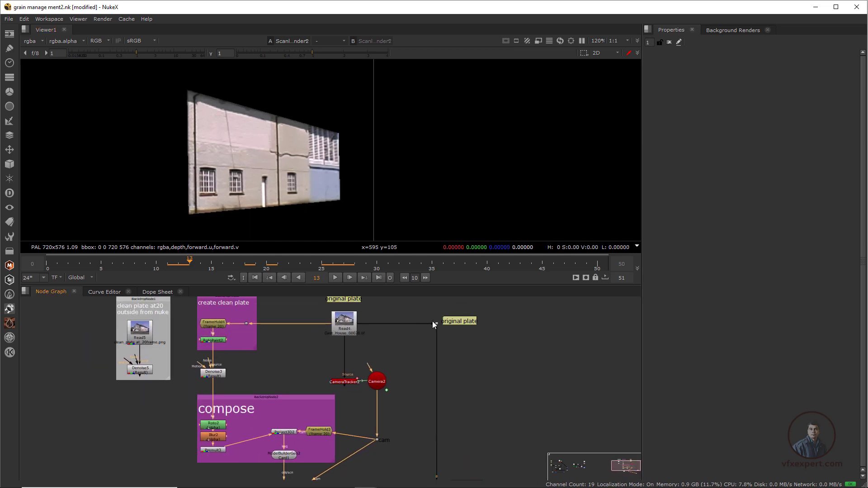
scroll(468, 412, up, 3)
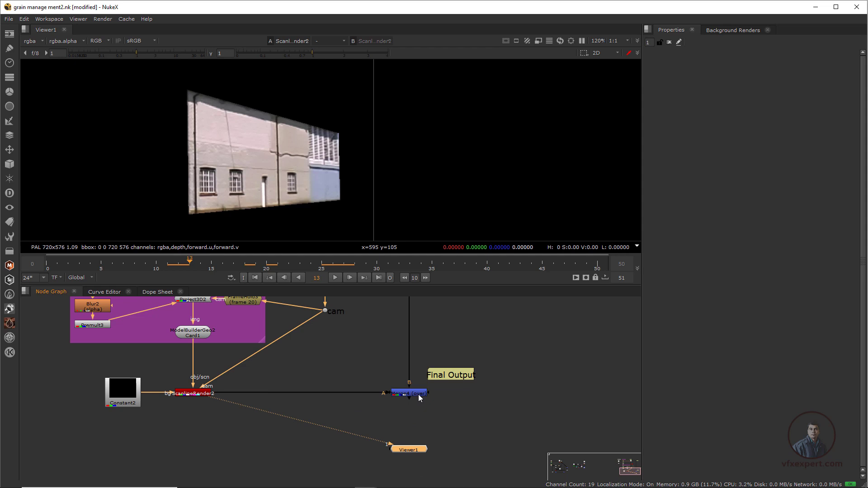
click(419, 393)
key(1)
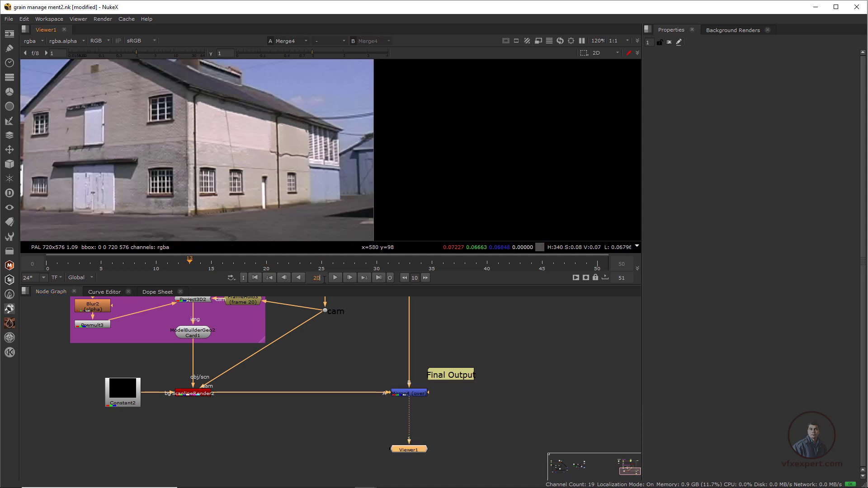
key(Return)
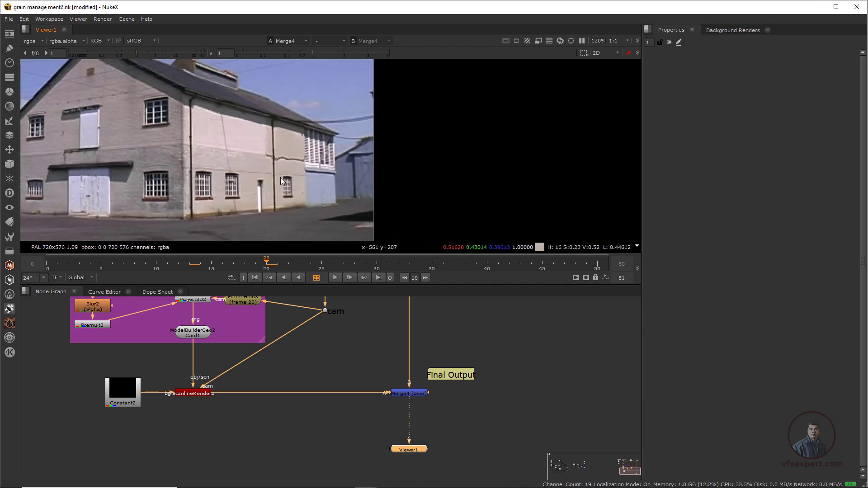
Examine the full frame and trace the node tree from the denoised clean plates through the compose section to Merge4.
middle_drag(271, 171, 383, 170)
scroll(384, 169, down, 1)
scroll(391, 380, down, 2)
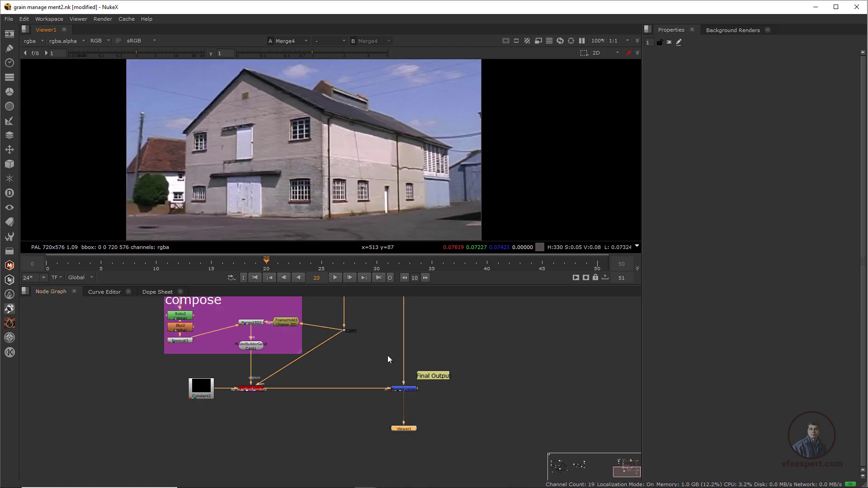
scroll(389, 360, up, 1)
middle_drag(302, 347, 342, 395)
scroll(350, 155, up, 2)
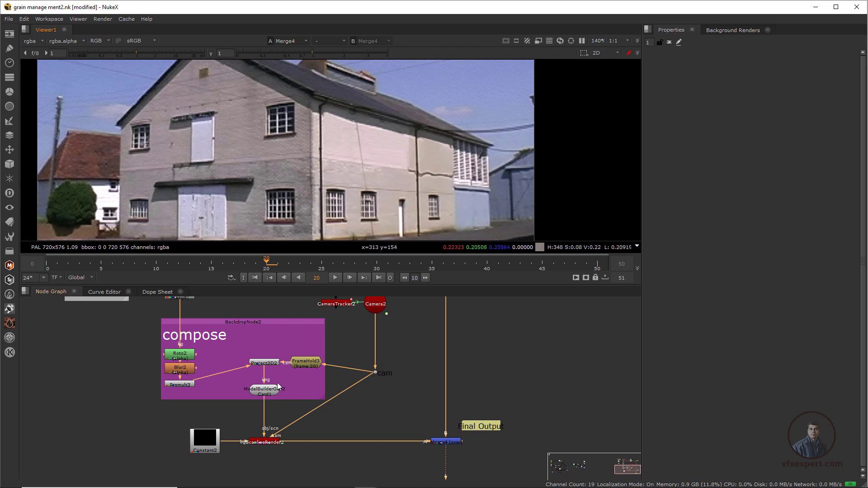
scroll(277, 383, down, 2)
middle_drag(262, 365, 327, 420)
scroll(277, 373, up, 3)
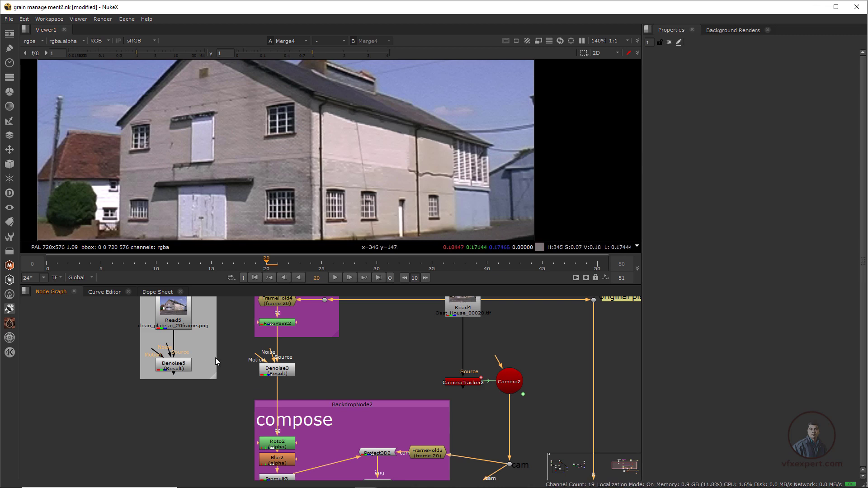
scroll(418, 411, down, 2)
middle_drag(450, 440, 376, 380)
scroll(364, 414, up, 3)
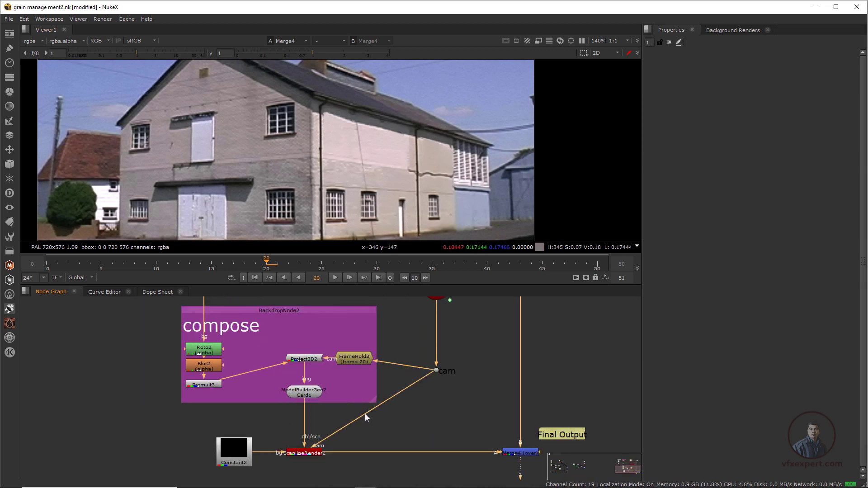
middle_drag(333, 401, 256, 381)
middle_drag(488, 440, 414, 420)
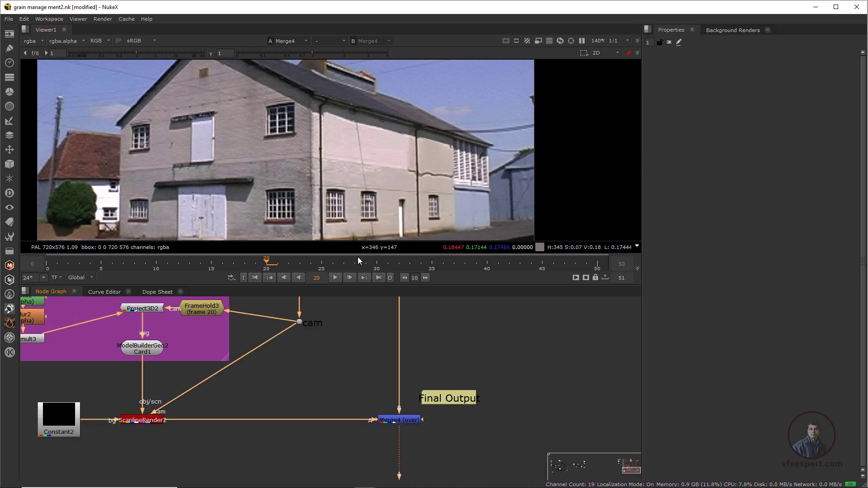
Compare the ScanlineRender2 wall patch with the merged Merge4 result in the viewer at frame 20.
click(155, 422)
key(1)
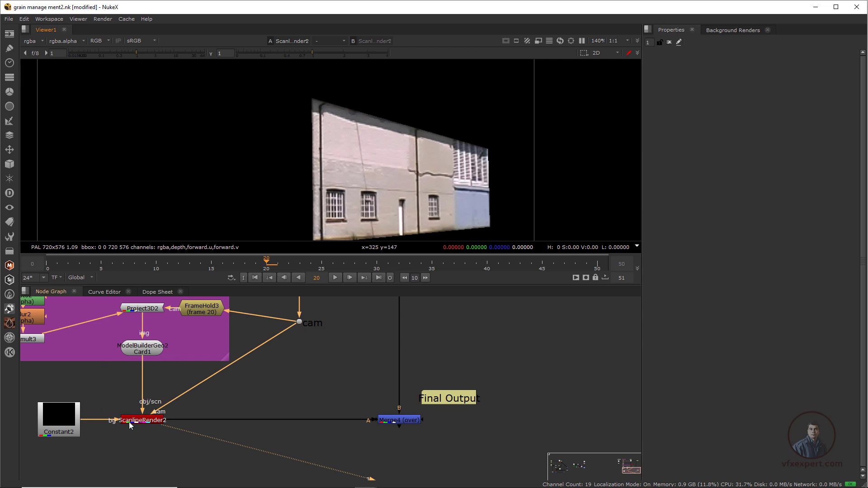
click(410, 421)
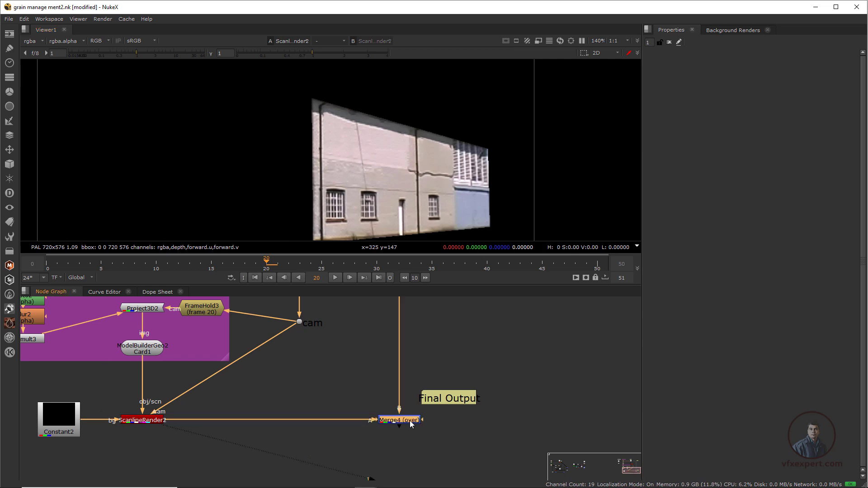
key(1)
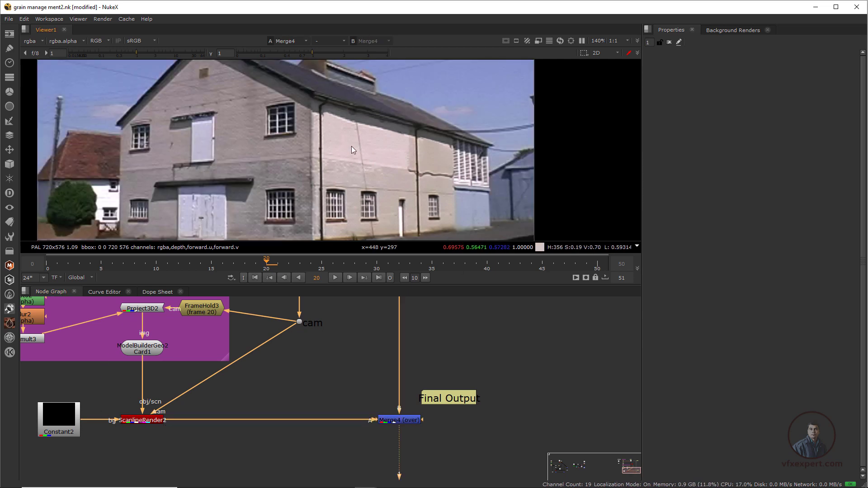
Inspect the grain of the patched wall against the surrounding brickwork in the Merge4 output, scrubbing to frame 26.
scroll(345, 170, up, 1)
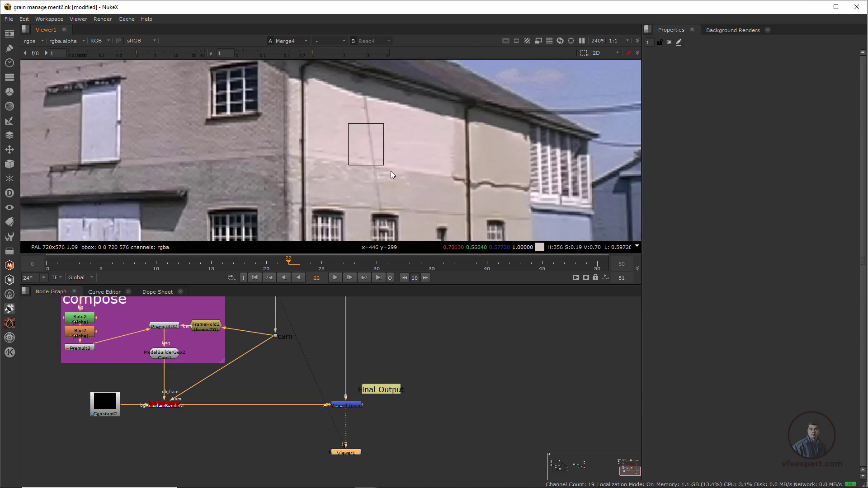
drag(391, 171, 423, 190)
drag(330, 116, 436, 186)
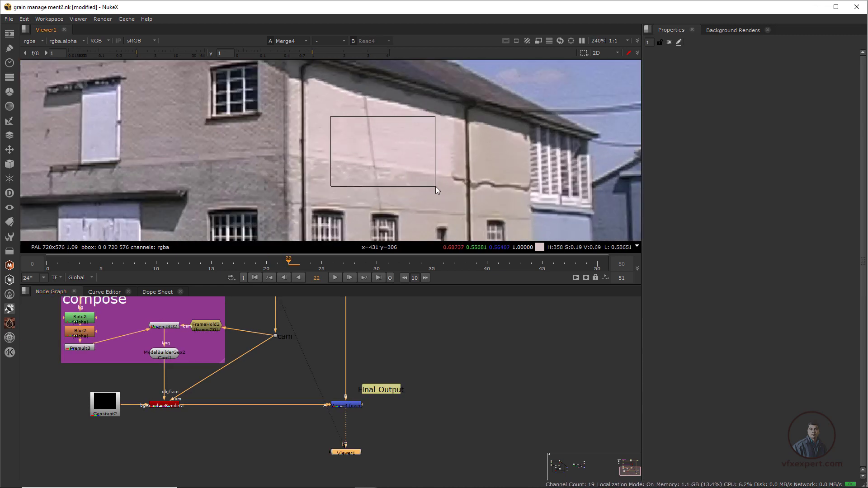
mouse_move(289, 262)
mouse_down()
mouse_move(215, 253)
mouse_move(333, 261)
mouse_up()
ctrl+shift+drag(325, 104, 443, 204)
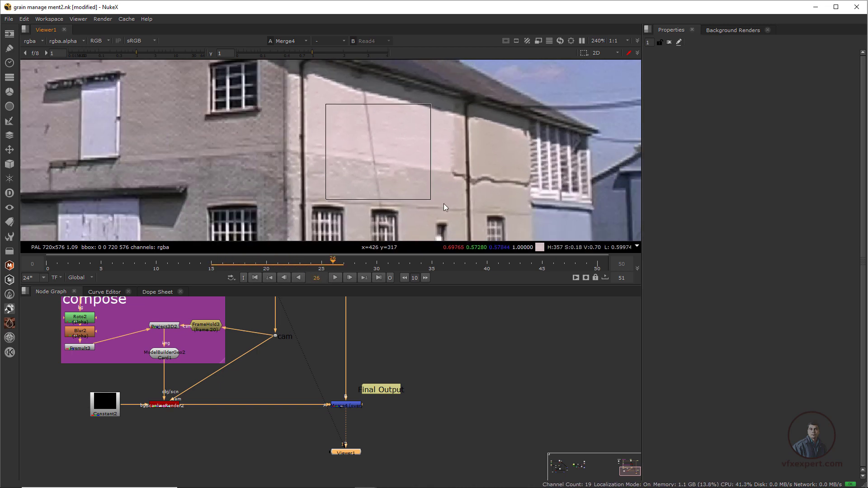
ctrl+shift+drag(332, 112, 423, 201)
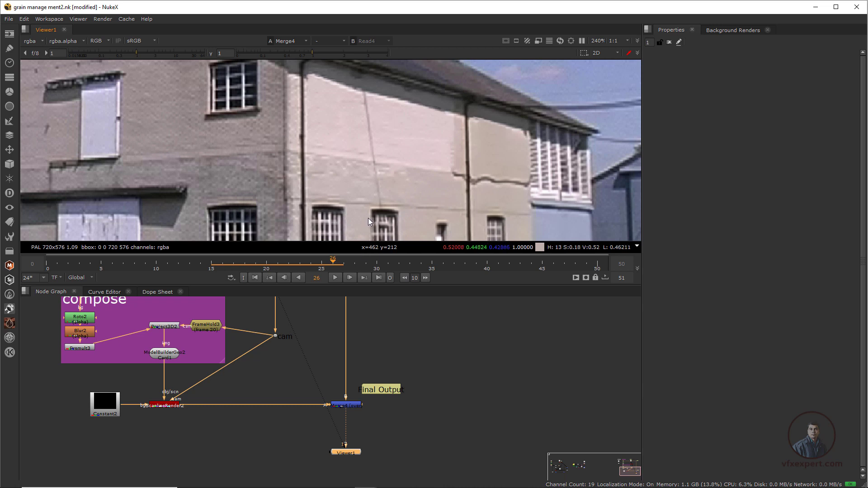
ctrl+shift+drag(209, 138, 400, 201)
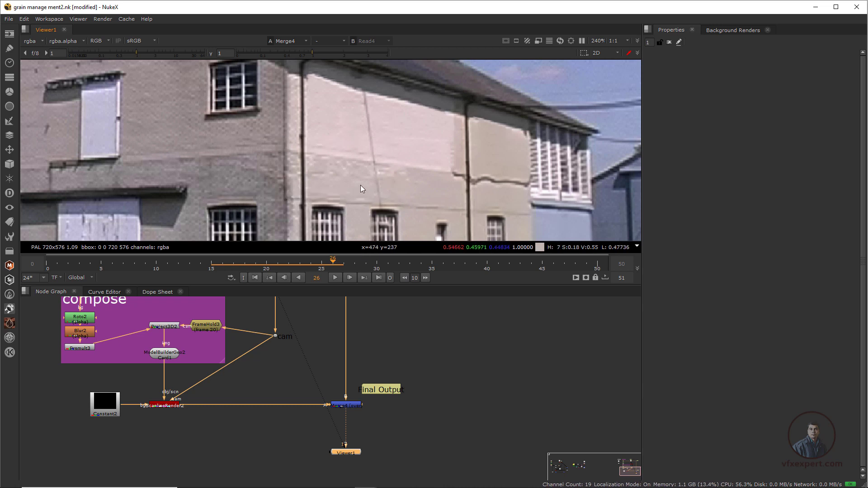
ctrl+shift+drag(214, 135, 368, 180)
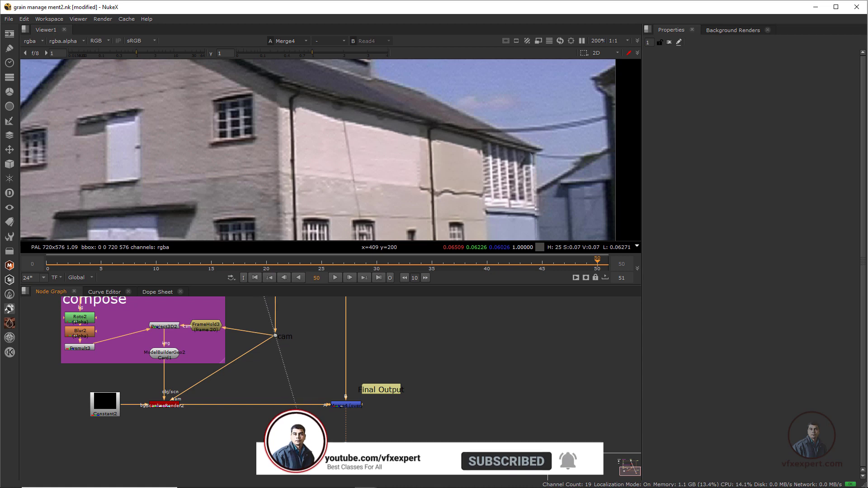
Compare the ScanlineRender2 wall patch with the Merge4 result at frame 50, checking the patch grain against the neighbouring brick wall.
click(349, 406)
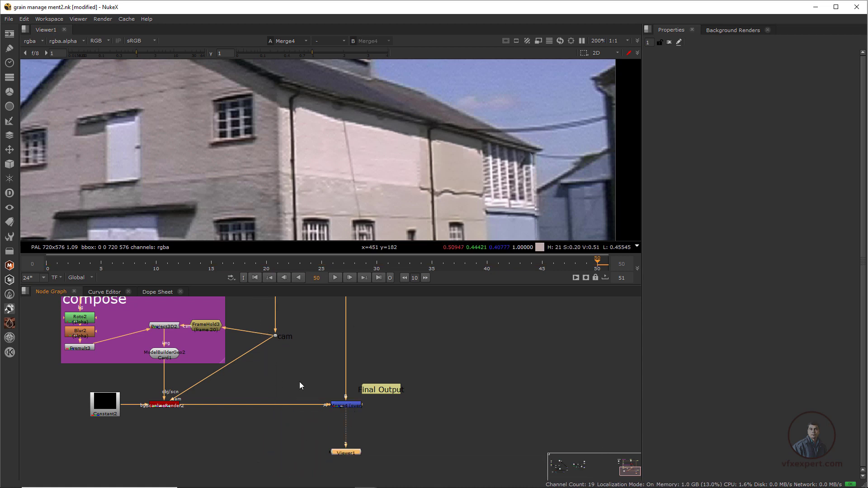
scroll(308, 392, down, 3)
scroll(249, 417, up, 3)
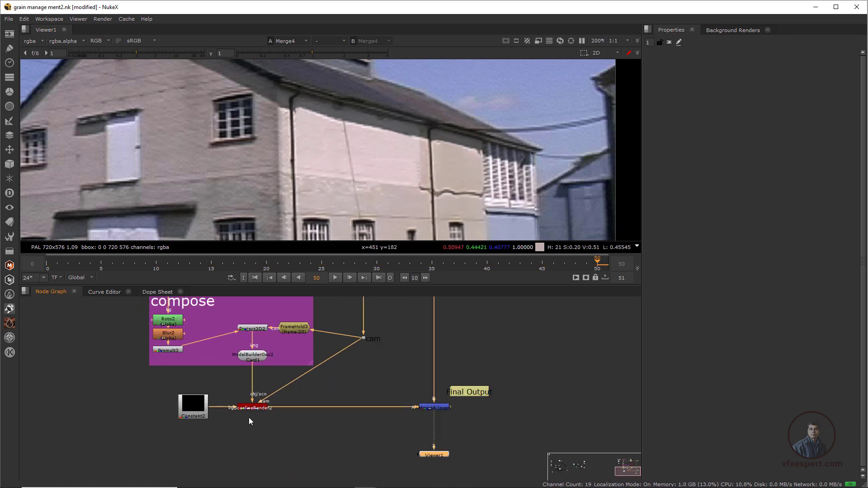
click(253, 407)
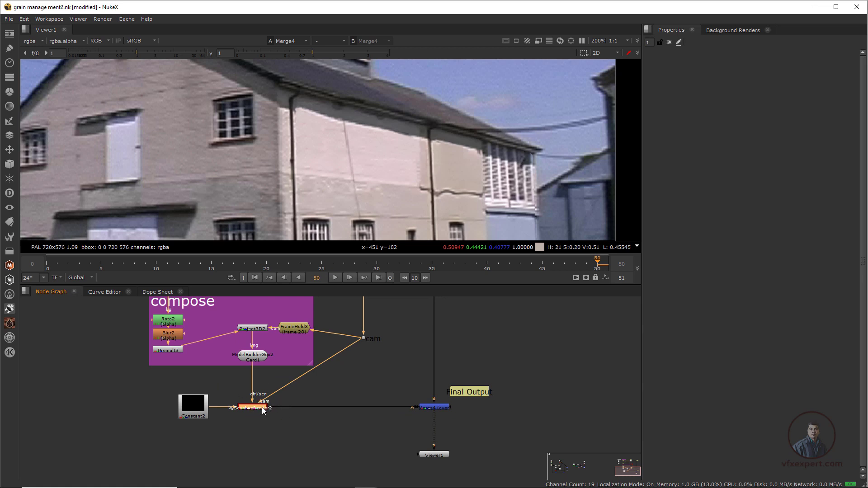
key(1)
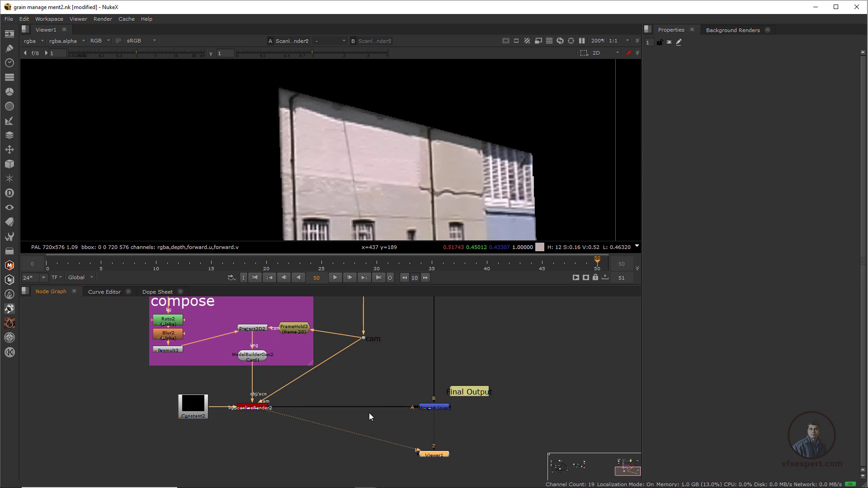
click(431, 408)
key(1)
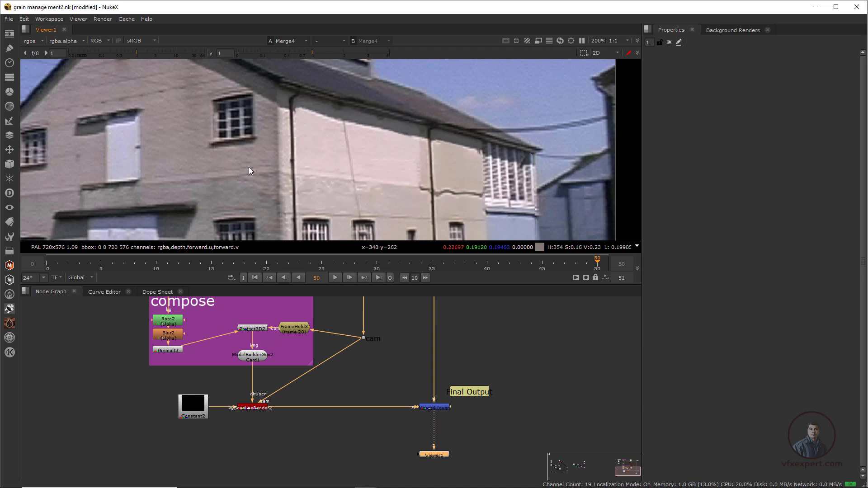
ctrl+shift+drag(230, 154, 320, 202)
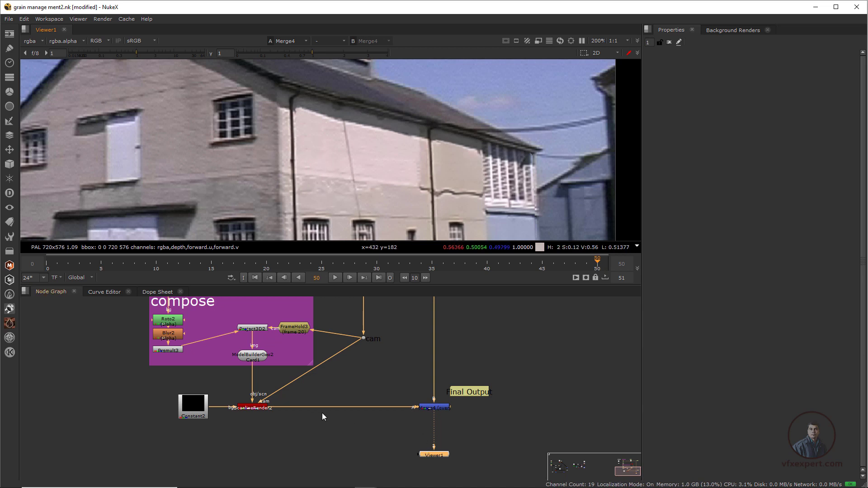
scroll(322, 414, up, 1)
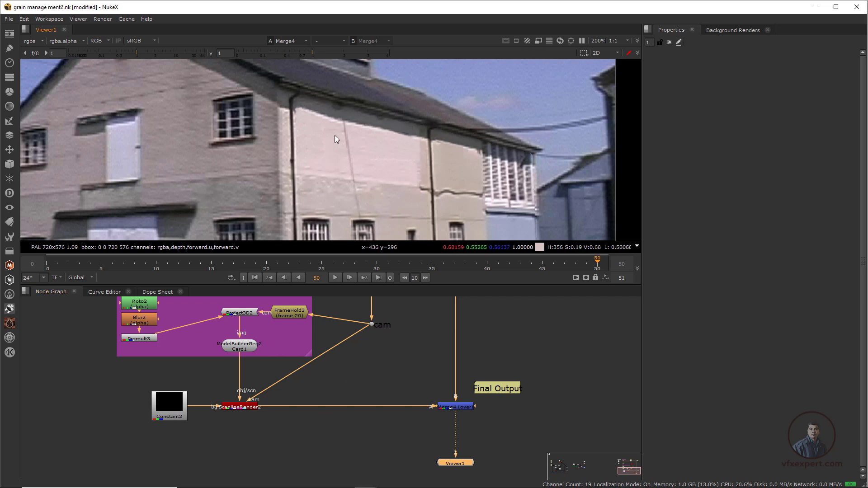
drag(335, 136, 406, 188)
drag(351, 148, 402, 189)
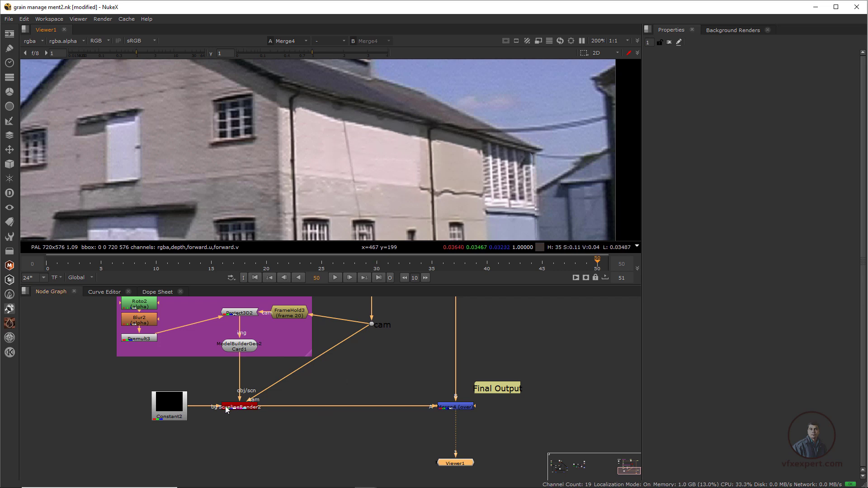
Add a Grain node and insert it on the connection between ScanlineRender2 and Merge4.
click(335, 385)
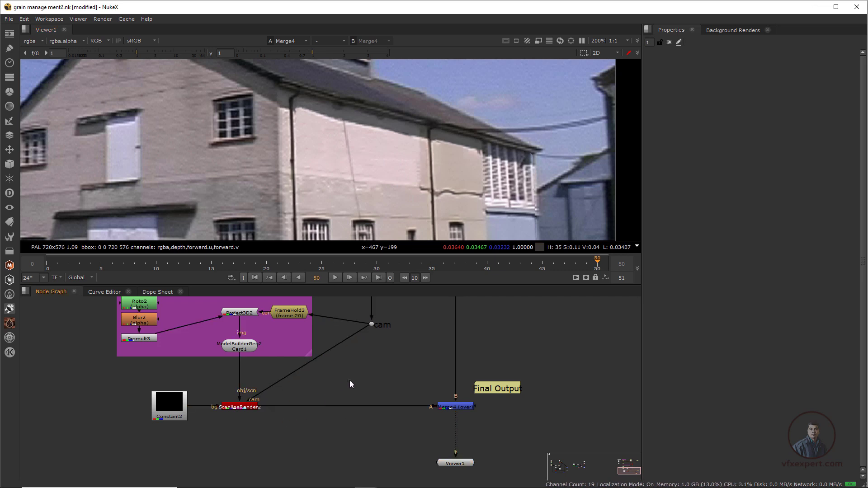
key(Tab)
text(gra)
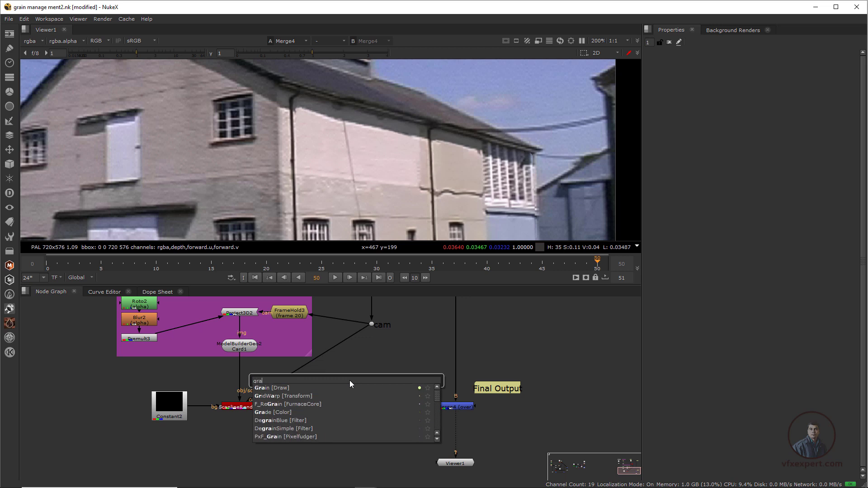
click(272, 389)
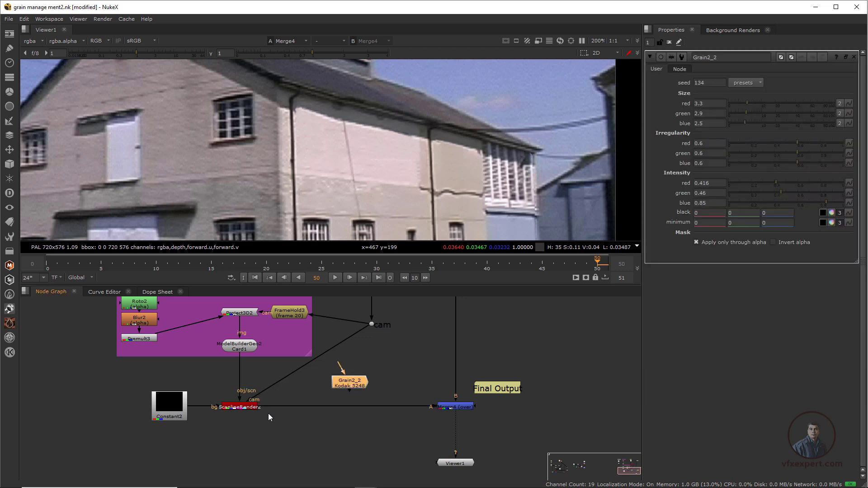
drag(351, 386, 357, 406)
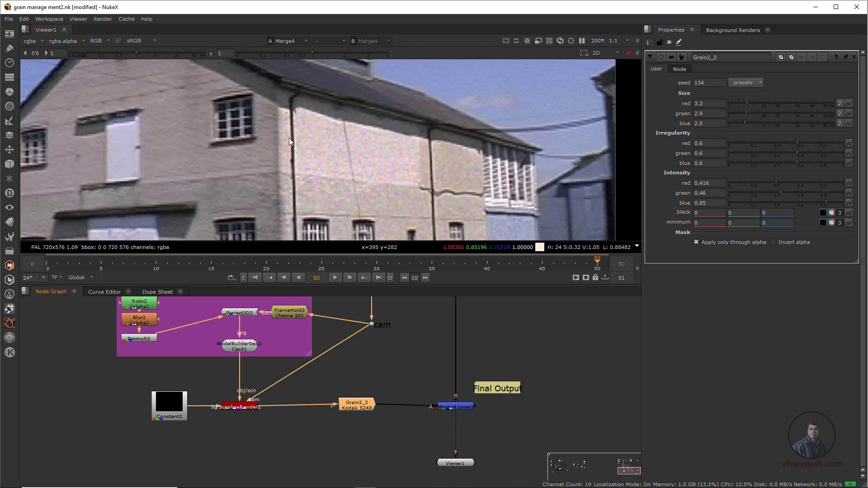
ctrl+shift+drag(304, 117, 412, 204)
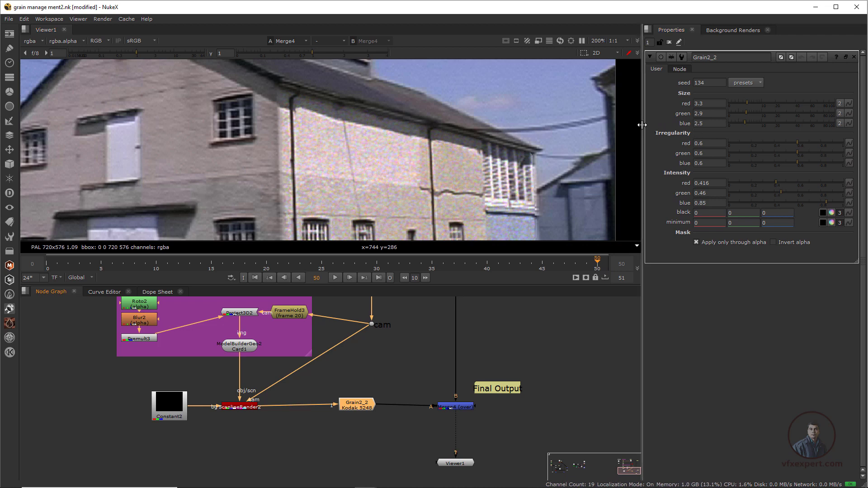
Widen the Grain node's settings area, try the Kodak 5279 preset and return the node to Kodak 5248.
drag(642, 125, 595, 100)
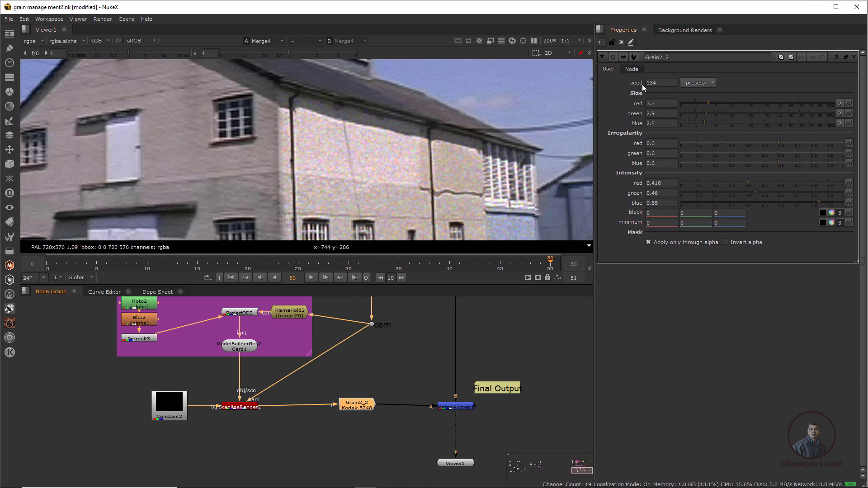
click(709, 83)
click(712, 104)
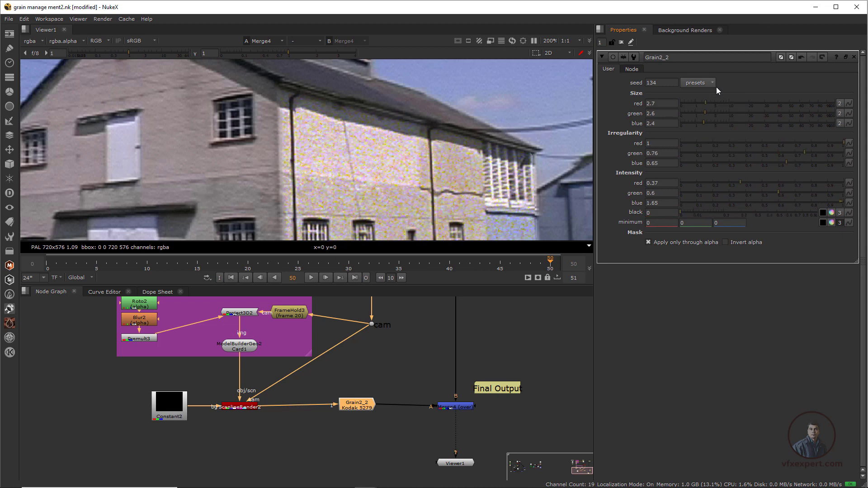
click(712, 81)
click(711, 112)
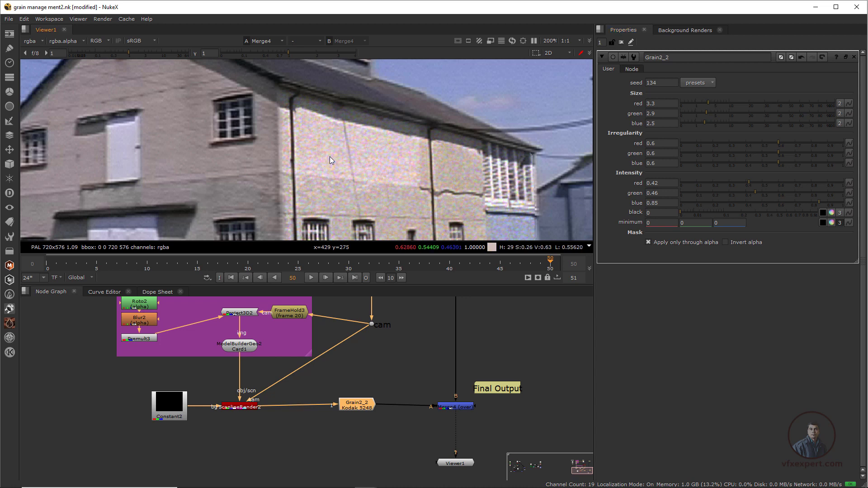
View only the red channel of Merge4 and set the Grain node's red size to 1.
drag(331, 164, 289, 172)
key(r)
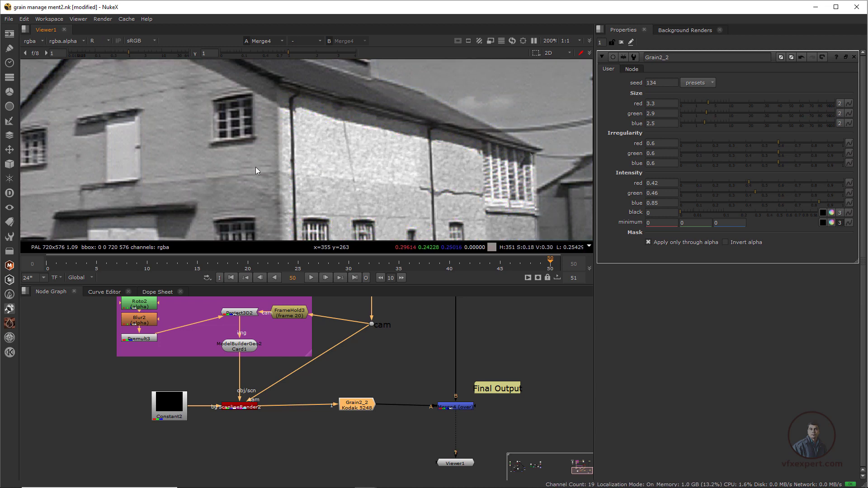
ctrl+shift+drag(227, 156, 264, 189)
drag(357, 174, 357, 174)
click(700, 104)
click(695, 103)
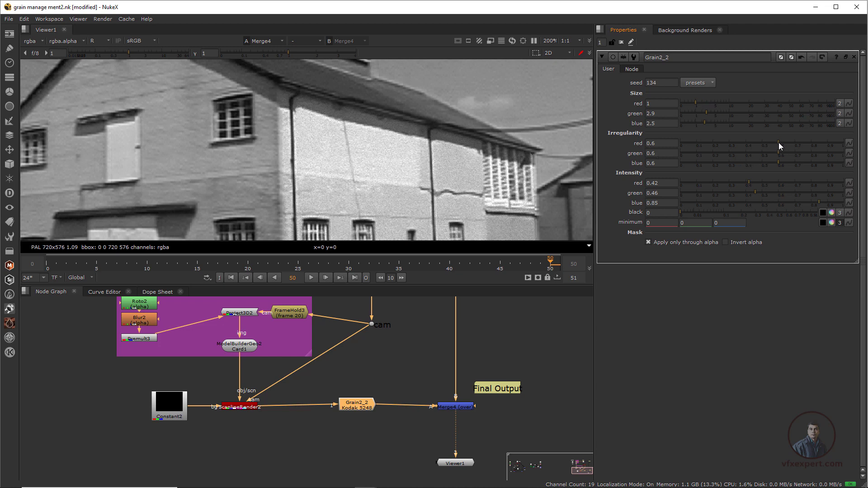
Set the Grain node's red size to 1.4, red irregularity to 0.595 and red intensity to 0.175.
drag(779, 143, 777, 144)
drag(774, 144, 779, 144)
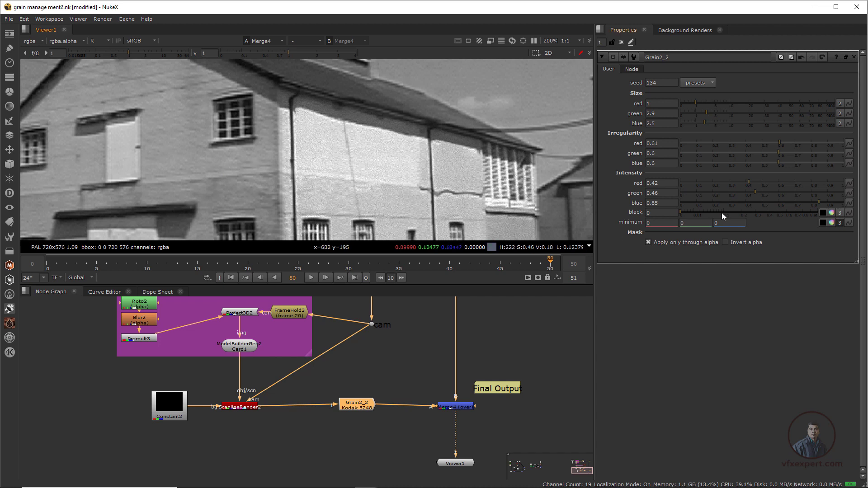
drag(748, 187, 712, 180)
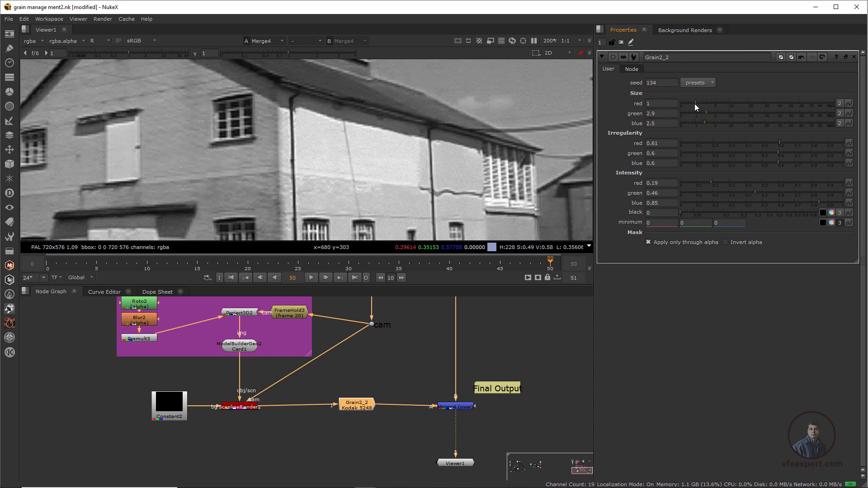
drag(694, 104, 700, 108)
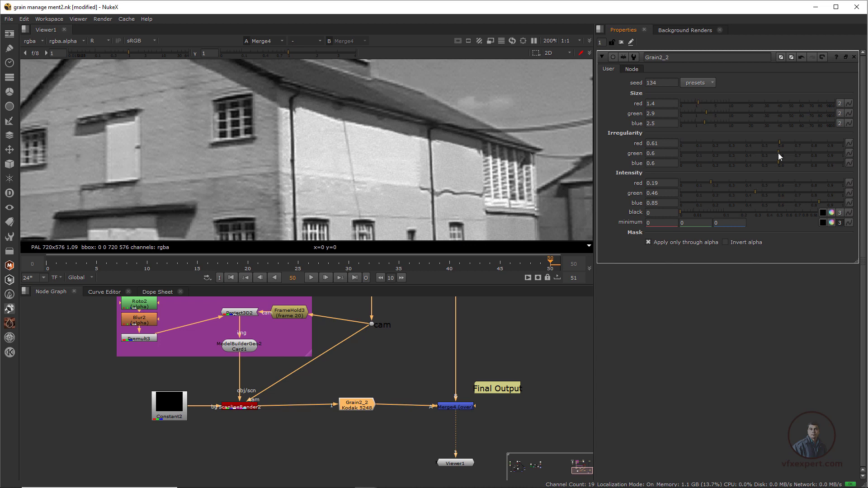
drag(780, 142, 778, 142)
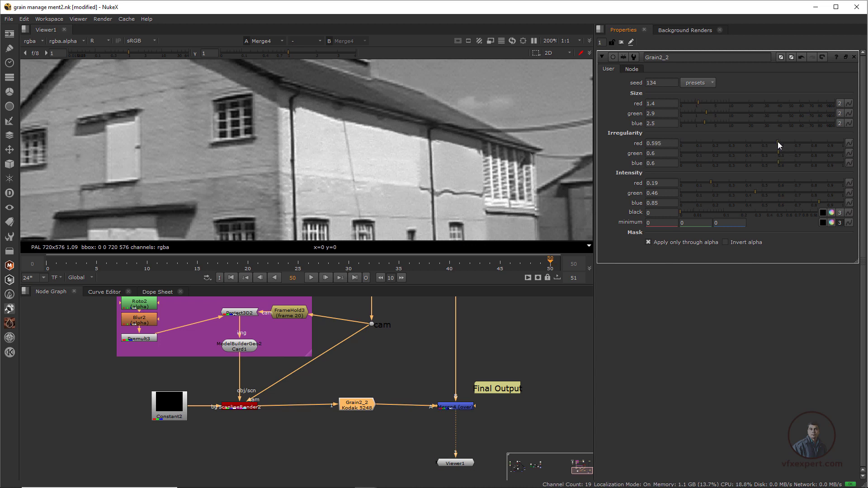
drag(710, 182, 709, 180)
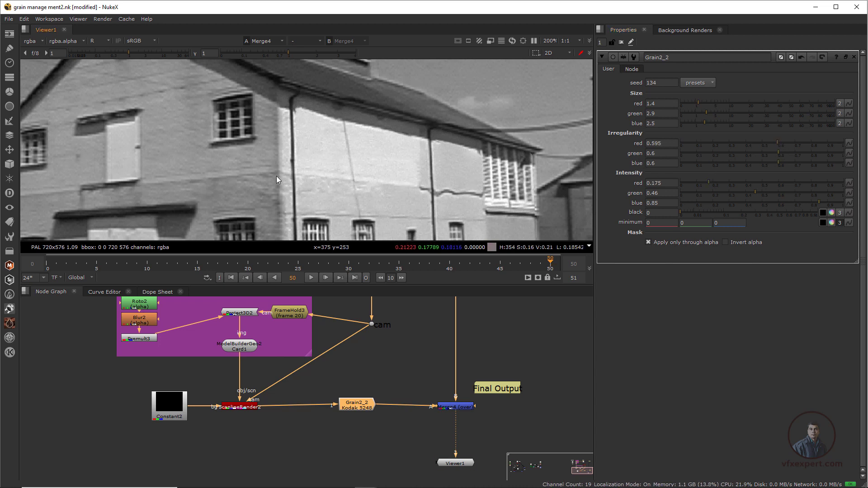
Viewing the green and blue channels in turn, set green intensity to 0.155, blue irregularity to 0.535 and blue intensity to 0.25.
key(g)
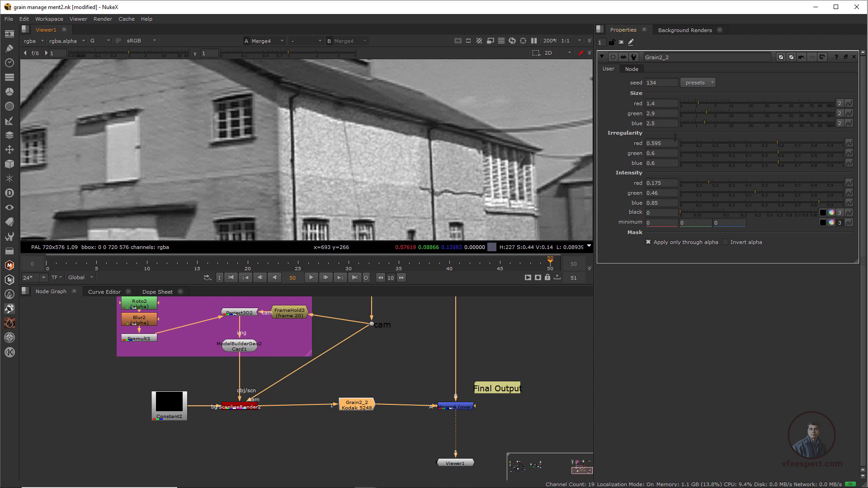
drag(753, 193, 707, 194)
key(b)
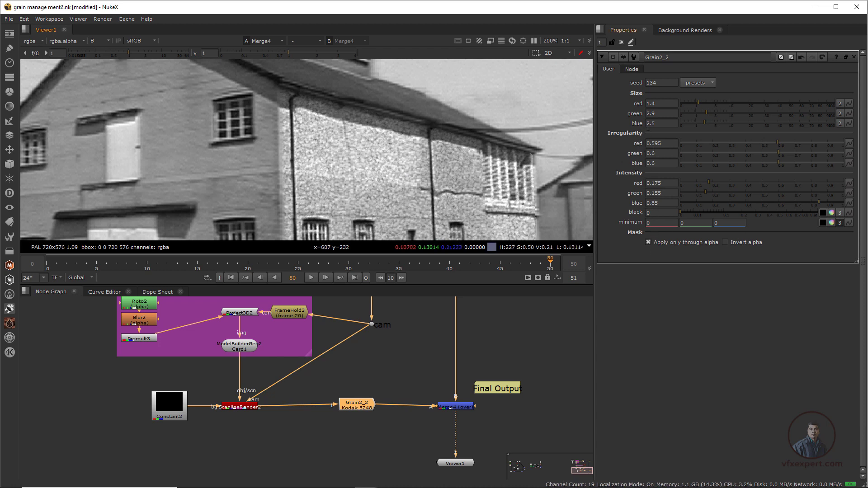
drag(779, 163, 768, 176)
drag(819, 203, 723, 199)
click(721, 201)
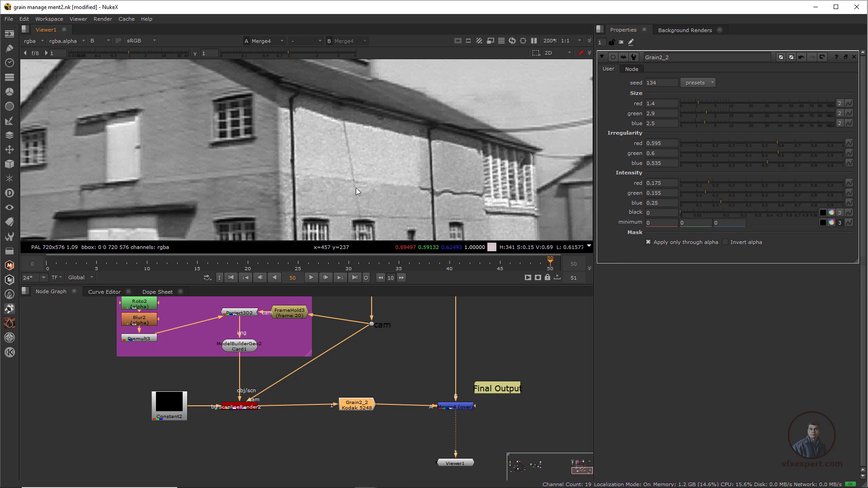
Compare the patch grain with the surrounding wall in the green and blue channels and return the viewer to full RGB.
key(g)
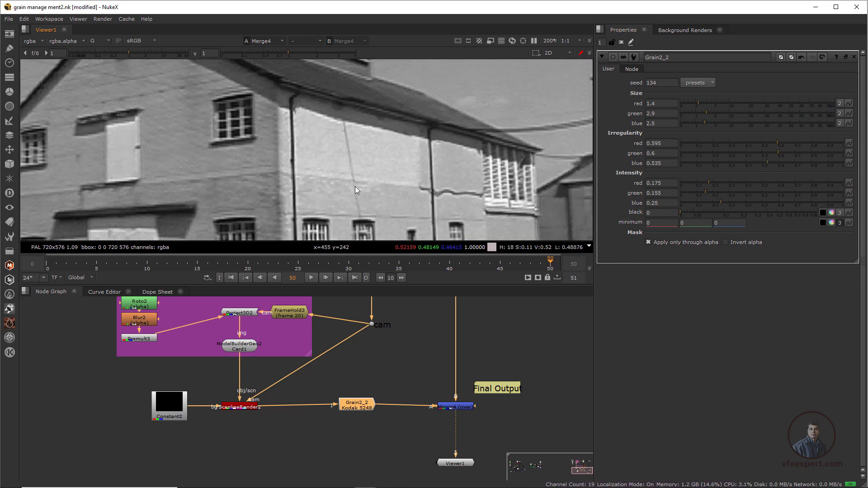
key(b)
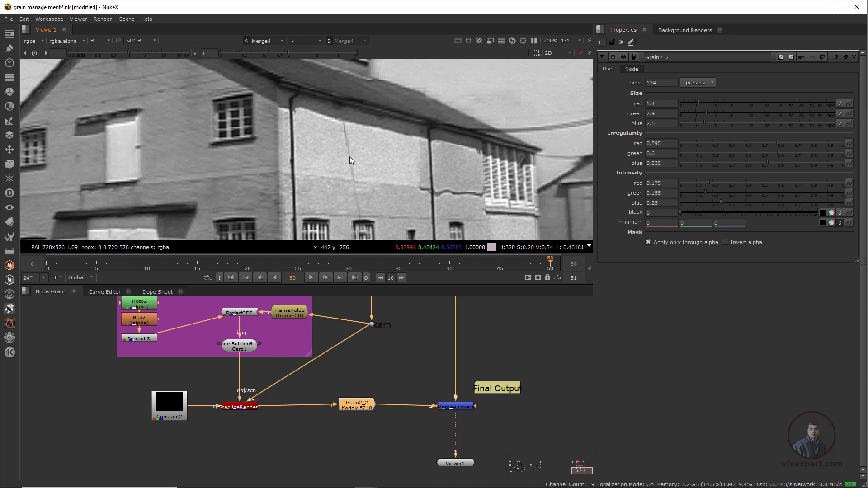
ctrl+shift+drag(234, 160, 316, 194)
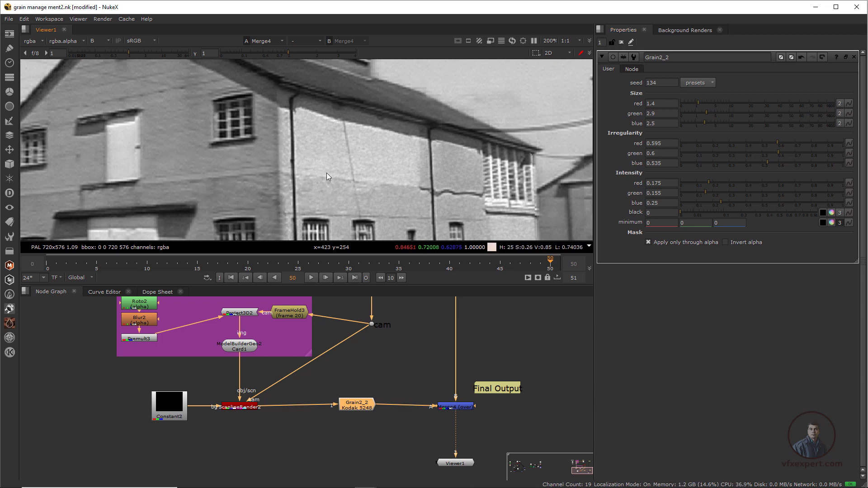
scroll(327, 168, down, 3)
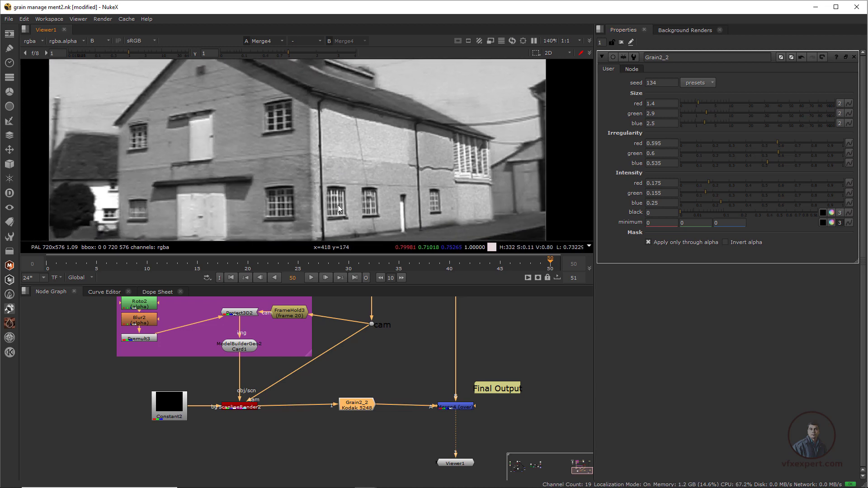
key(b)
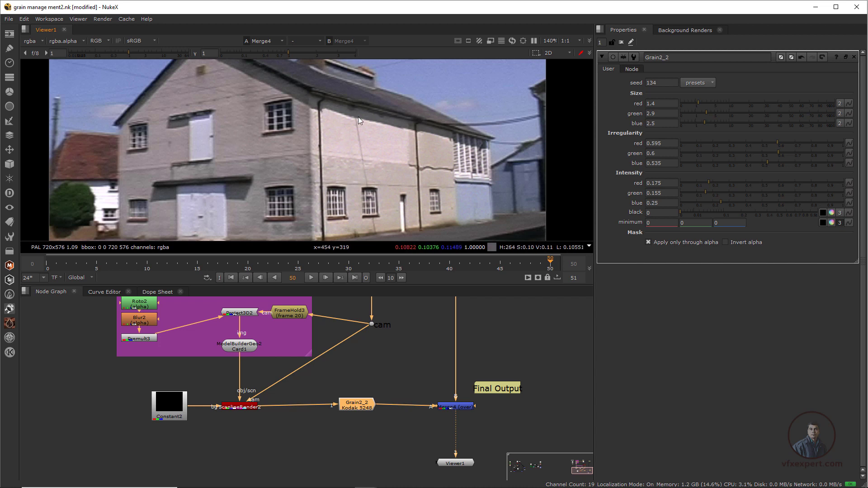
scroll(334, 135, up, 2)
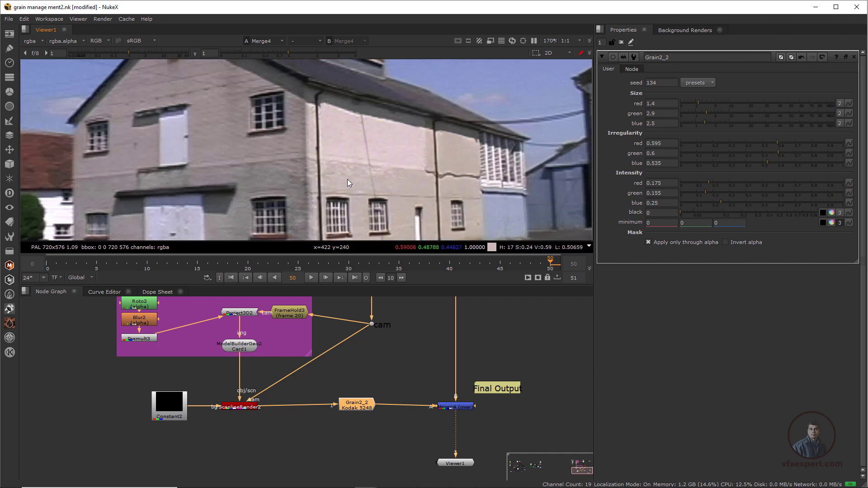
Limit playback to frames 18–33 and play the Merge4 output, checking the added grain on the patched wall.
drag(256, 264, 228, 264)
click(219, 278)
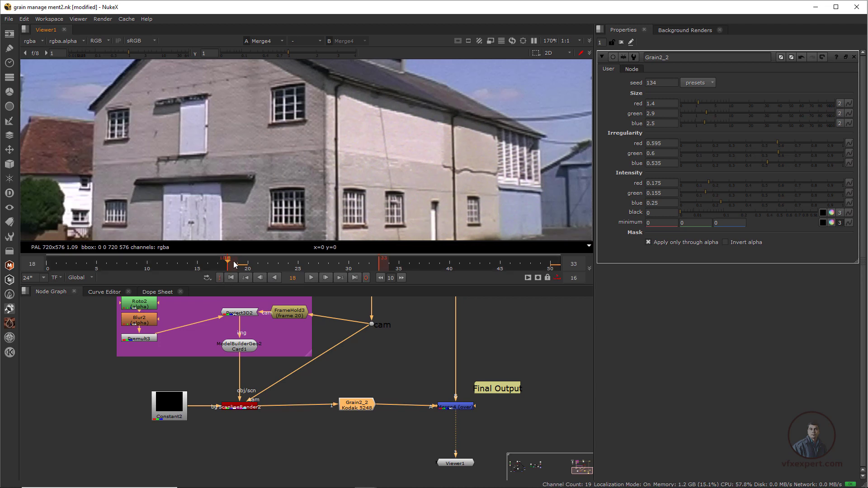
click(311, 278)
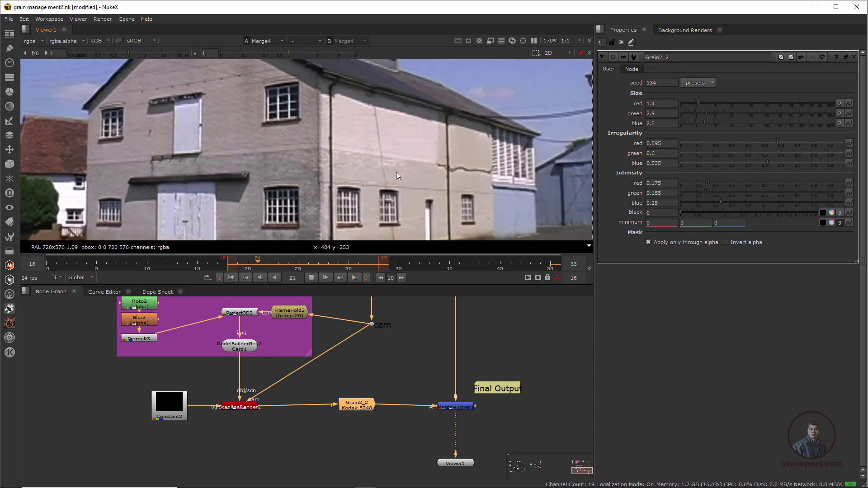
ctrl+shift+drag(344, 107, 440, 170)
drag(388, 132, 259, 150)
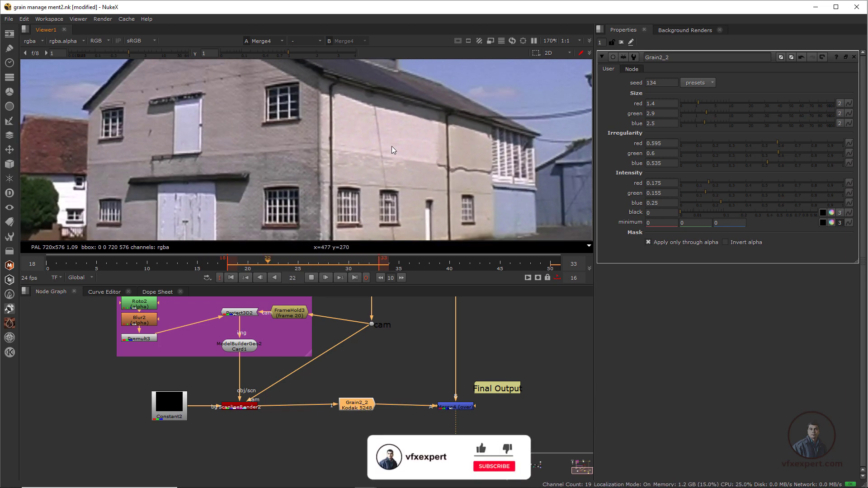
Stop the Merge4 playback and compare the grain on the patched wall with the surrounding walls.
scroll(325, 167, down, 5)
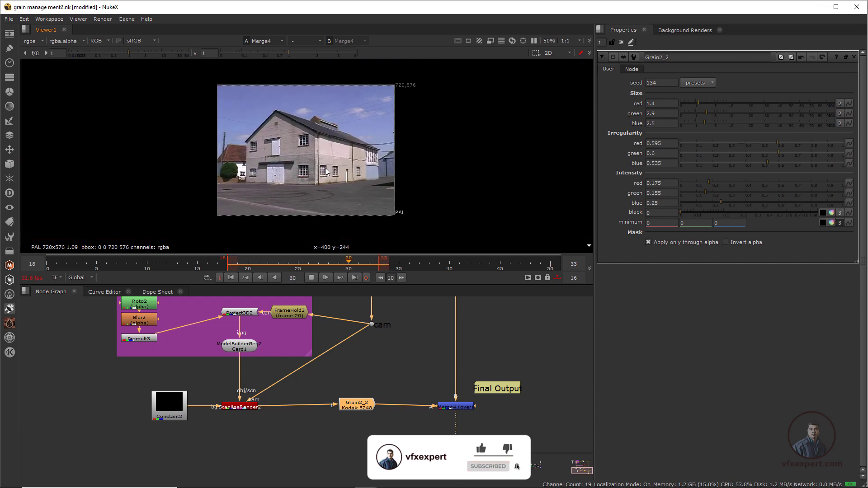
scroll(325, 168, up, 2)
key(k)
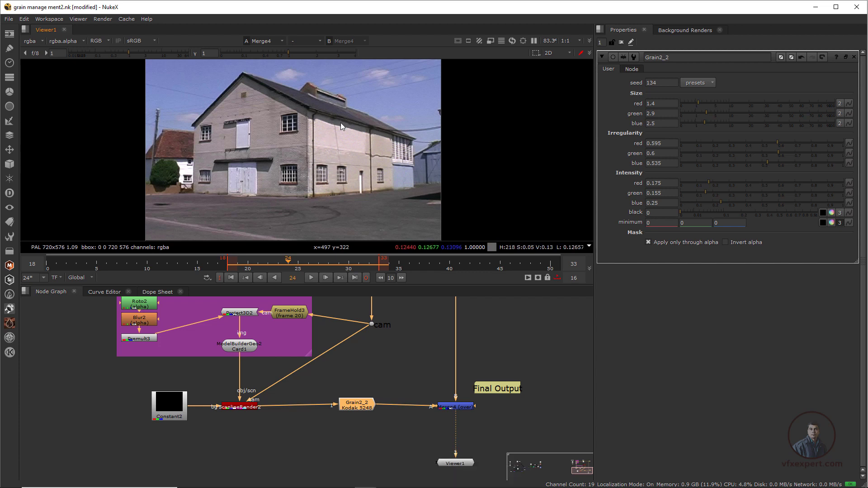
click(401, 387)
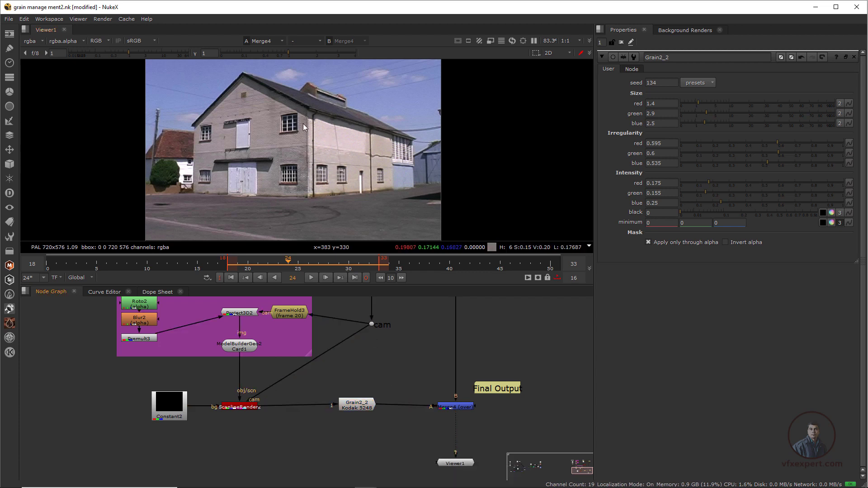
scroll(303, 123, up, 2)
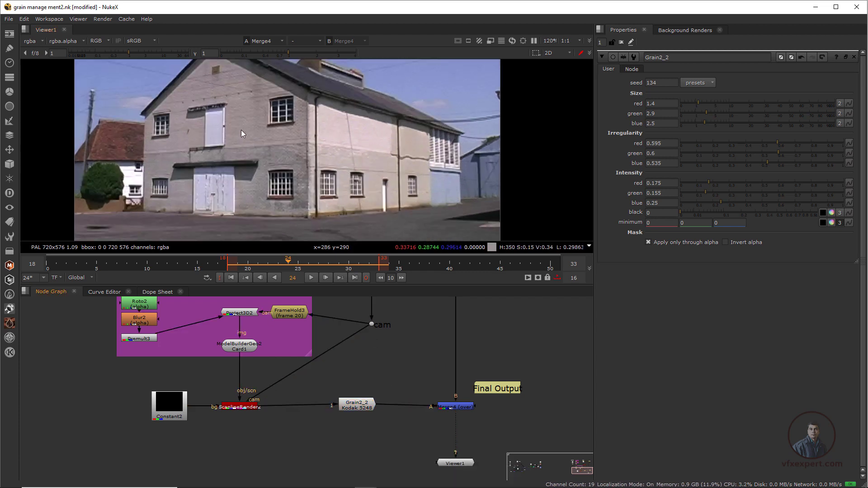
drag(263, 141, 262, 140)
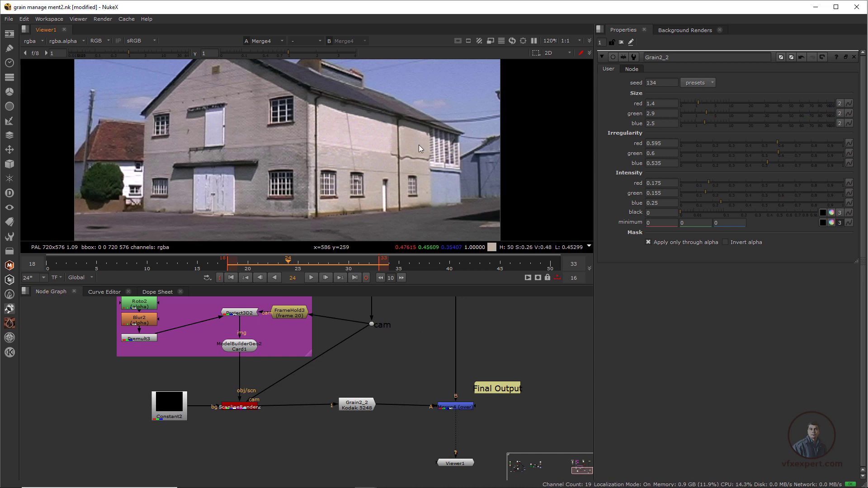
drag(340, 126, 373, 169)
Disconnect the Grain node so ScanlineRender2 feeds Merge4 directly, and inspect the wall patch without added grain.
drag(360, 408, 356, 409)
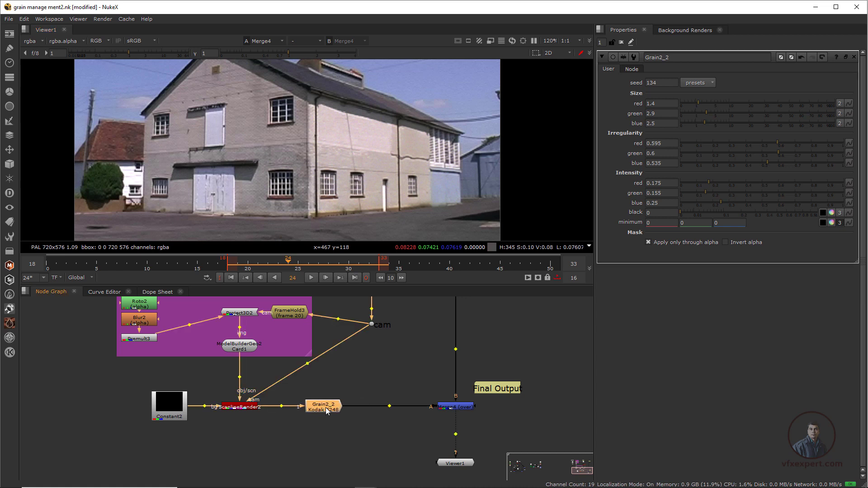
ctrl+shift+drag(326, 408, 363, 443)
click(462, 409)
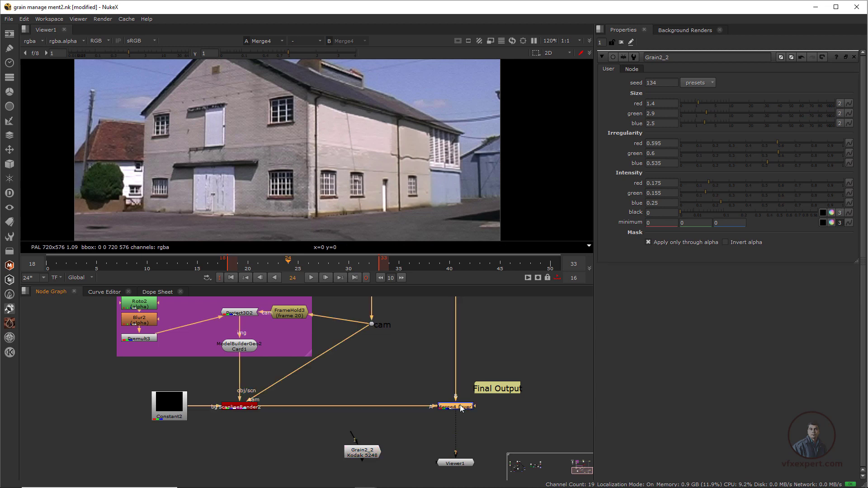
scroll(367, 198, up, 4)
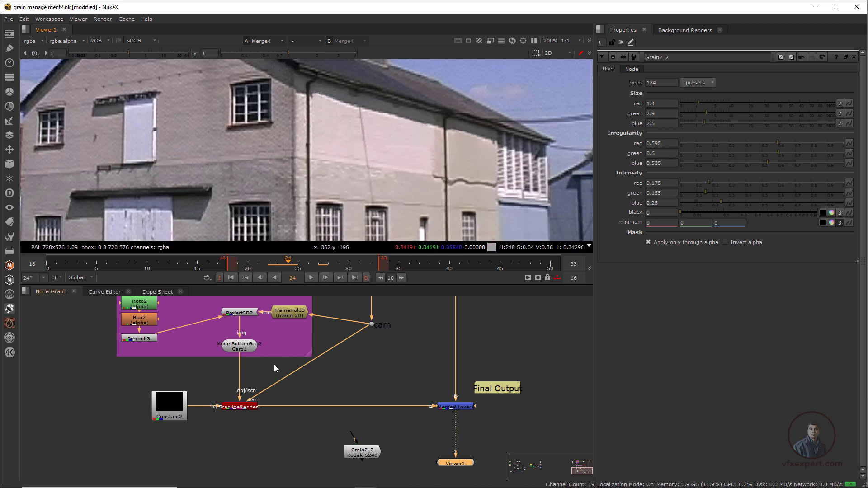
Find the original plate Read4 at the start of the node graph and show it in the viewer.
middle_drag(274, 370, 288, 440)
middle_drag(283, 374, 291, 424)
middle_drag(295, 317, 309, 399)
scroll(309, 394, down, 1)
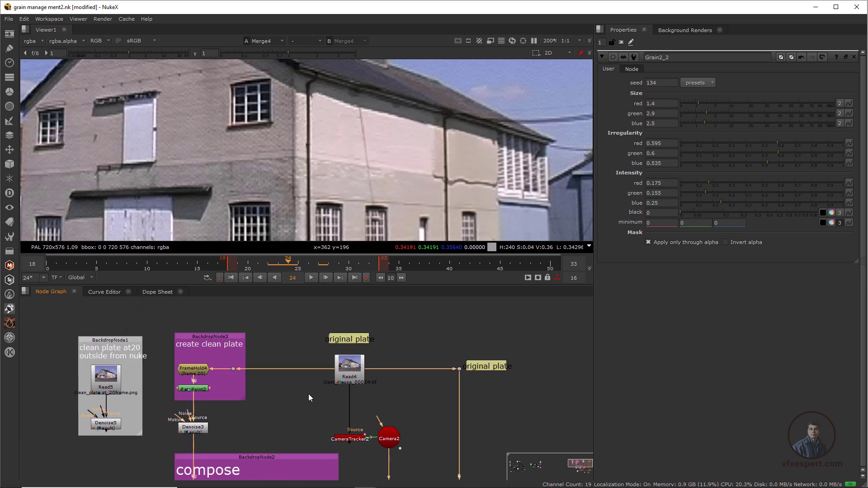
scroll(378, 354, up, 1)
click(351, 375)
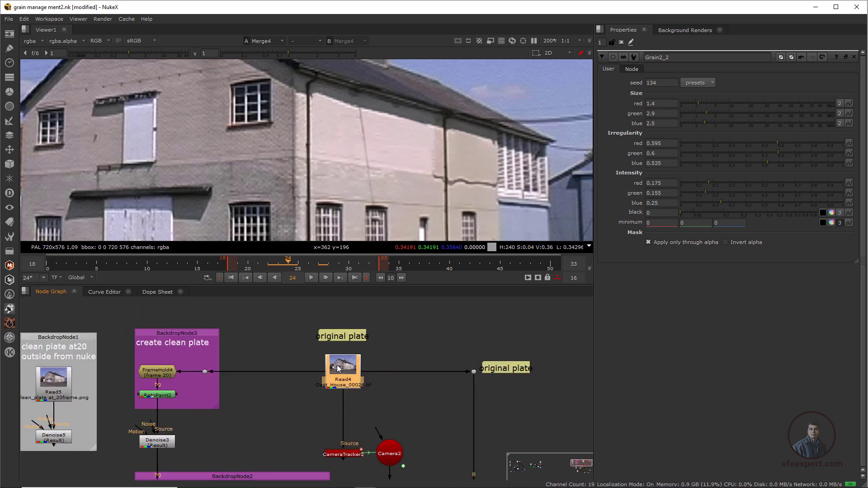
key(1)
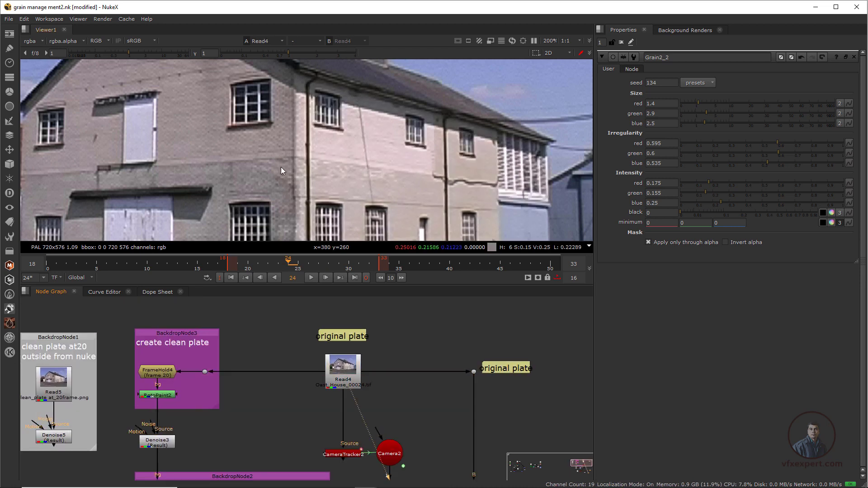
Duplicate the Denoise3 node and connect the copy's Source input to the original plate Read4.
click(164, 443)
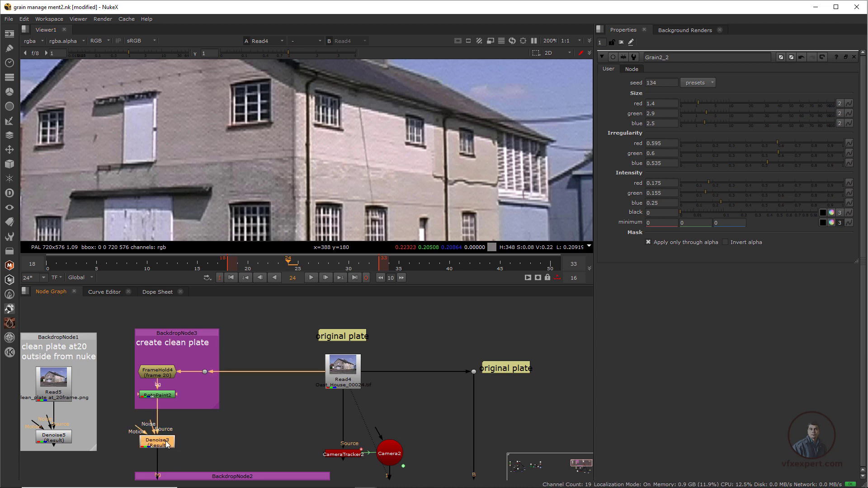
click(254, 417)
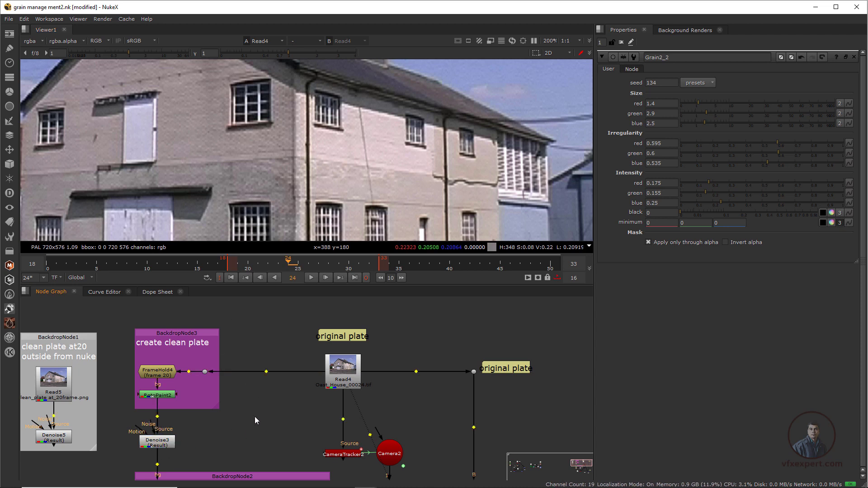
key(ctrl+v)
drag(254, 417, 343, 381)
drag(269, 435, 265, 419)
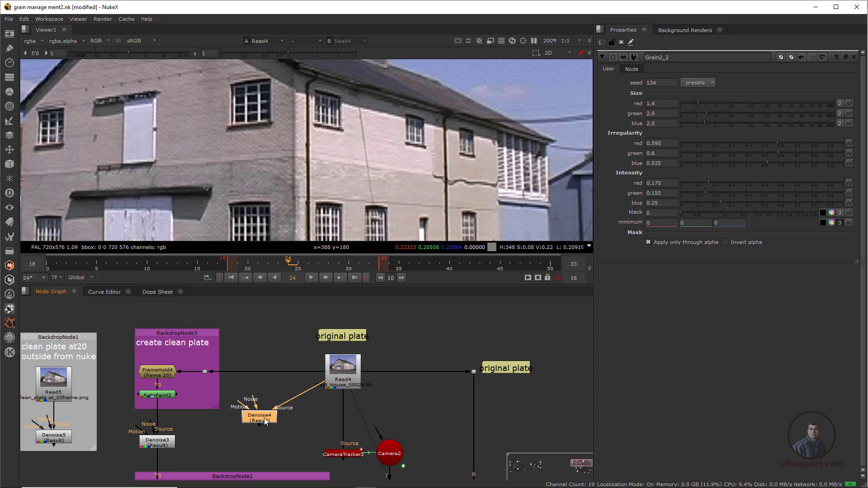
View the duplicated Denoise node, set its output to Noise and collapse its properties.
key(1)
double_click(265, 421)
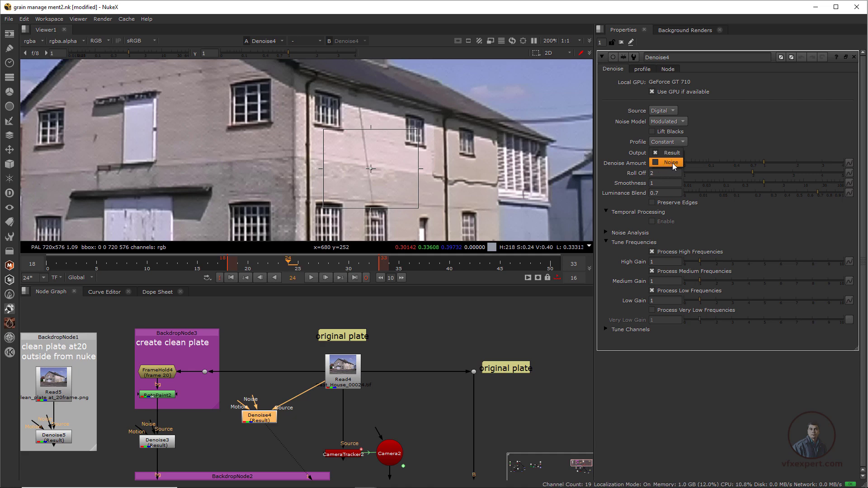
click(672, 162)
click(602, 56)
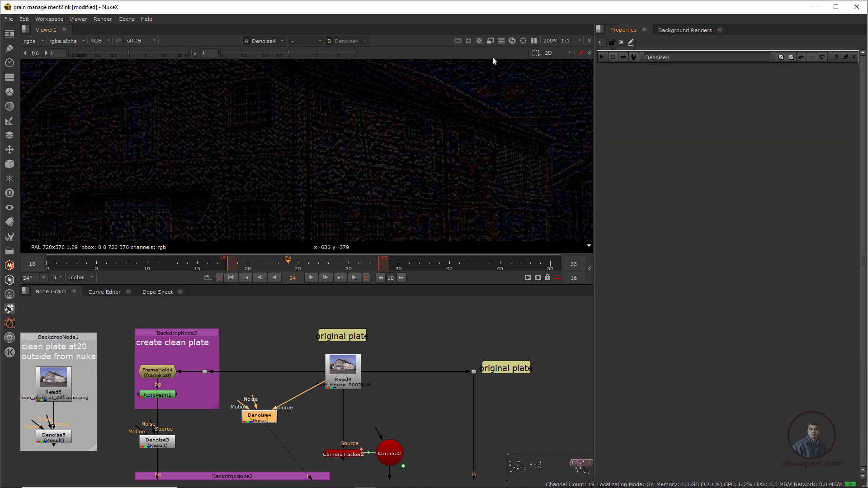
Examine the noise extracted from the original plate on several frames, ending on frame 23.
key(minus)
scroll(330, 144, up, 2)
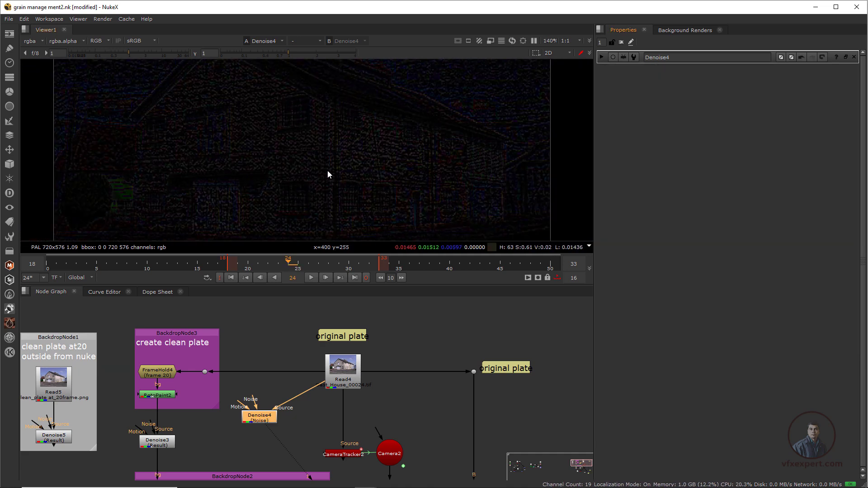
drag(310, 263, 279, 262)
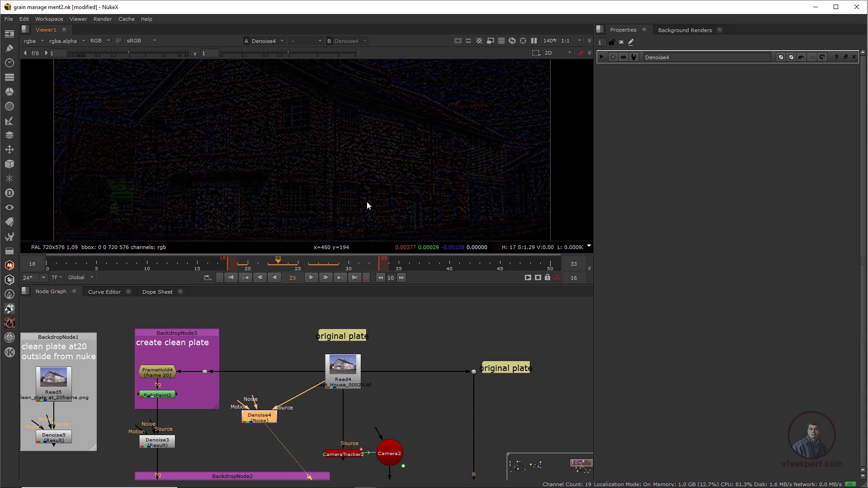
drag(253, 127, 314, 175)
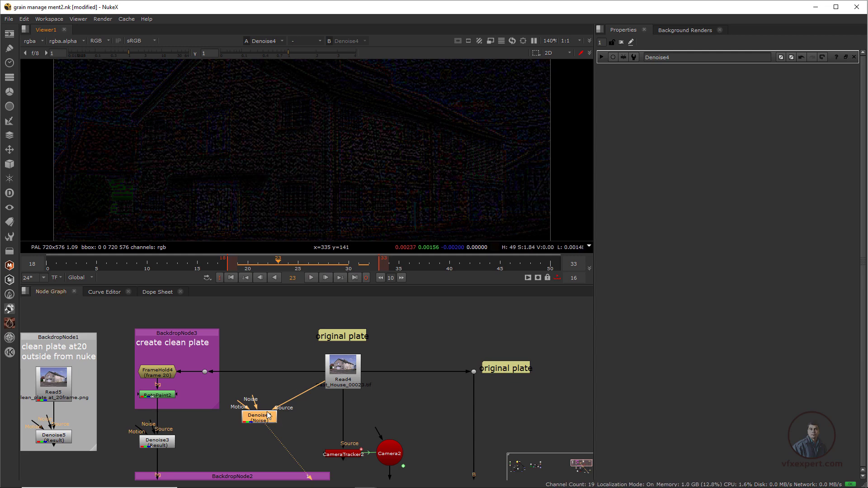
View the ScanlineRender2 output and examine the denoised projected wall patch.
scroll(294, 427, down, 3)
middle_drag(317, 439, 292, 351)
scroll(320, 432, up, 3)
middle_drag(319, 434, 358, 377)
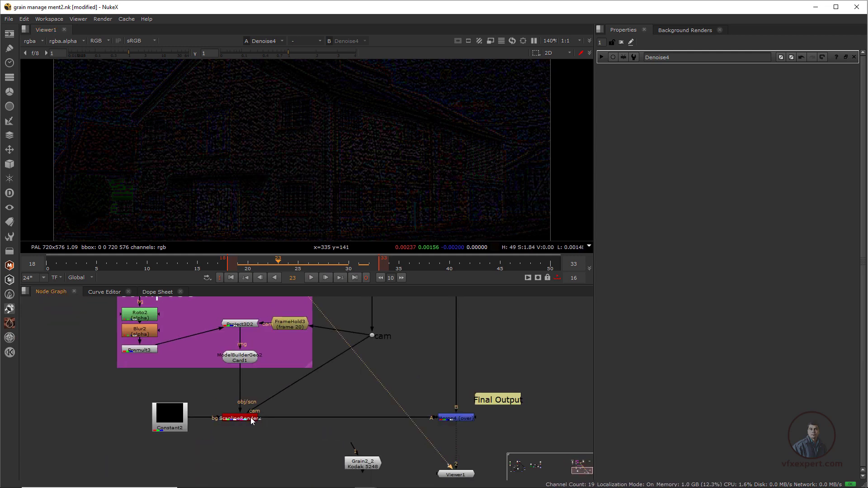
click(251, 417)
key(1)
drag(332, 116, 469, 208)
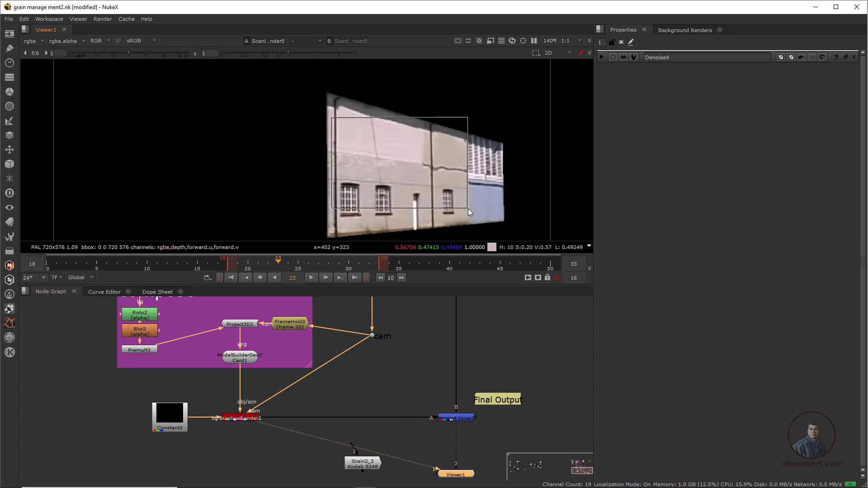
click(370, 376)
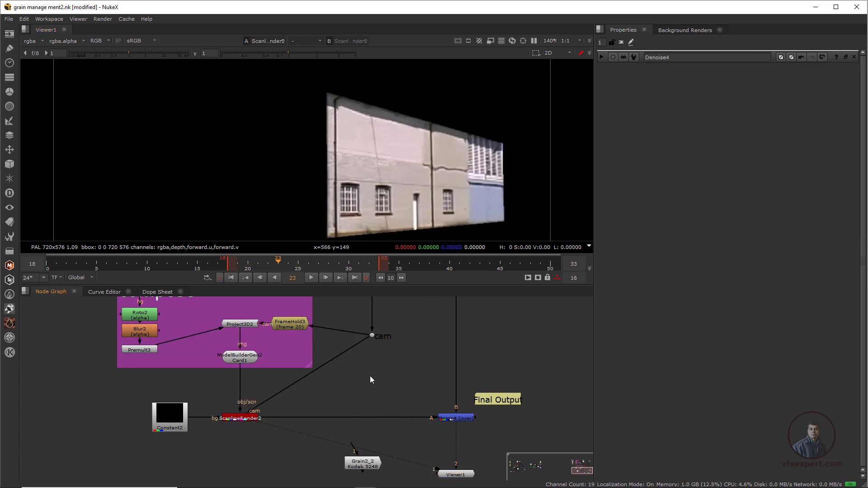
Move the Denoise4 noise node down the graph, between ScanlineRender2 and Merge4.
scroll(311, 370, down, 4)
middle_drag(303, 367, 266, 350)
drag(230, 311, 293, 440)
scroll(330, 407, up, 5)
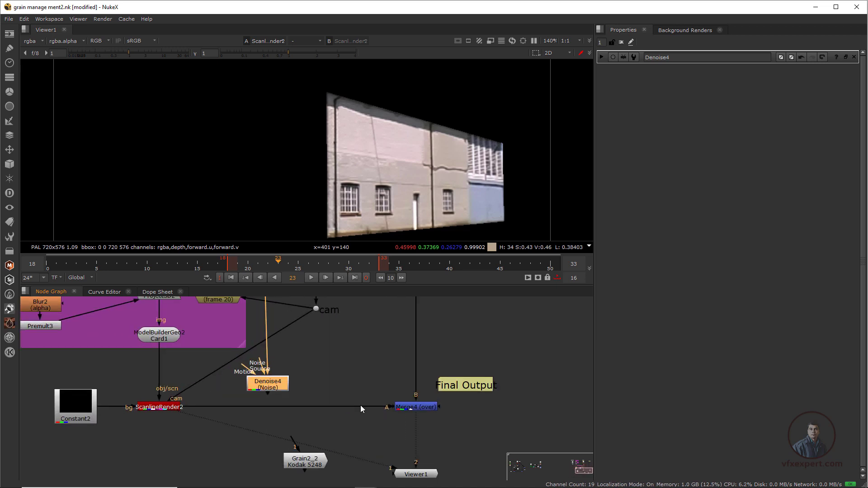
click(271, 450)
drag(271, 450, 241, 460)
View the Merge4 output and compare the ungrained wall patch with the grainy walls around it.
click(377, 391)
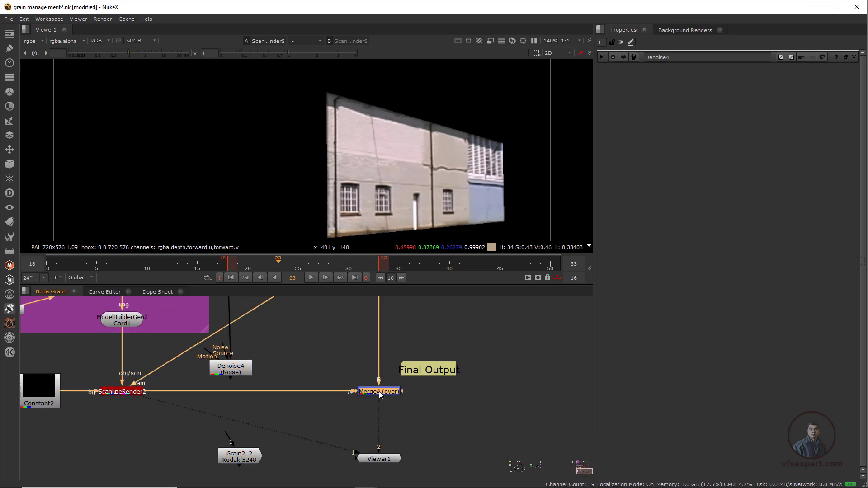
double_click(377, 392)
key(1)
scroll(368, 166, up, 3)
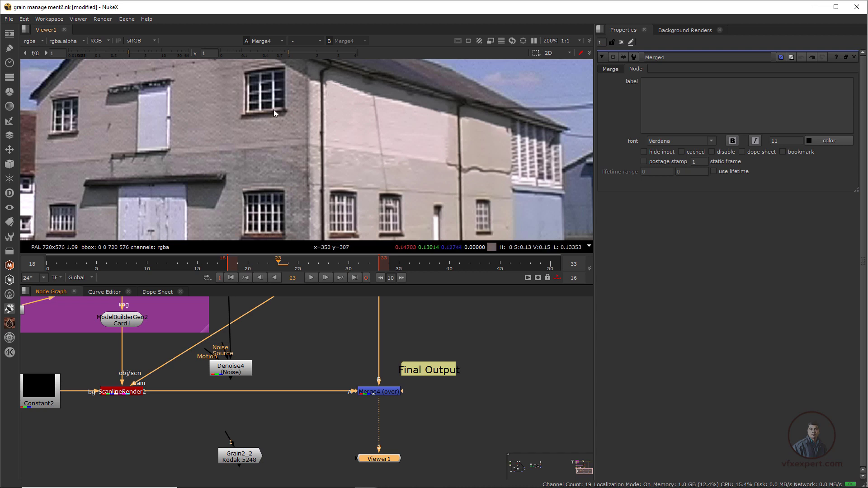
ctrl+click(378, 130)
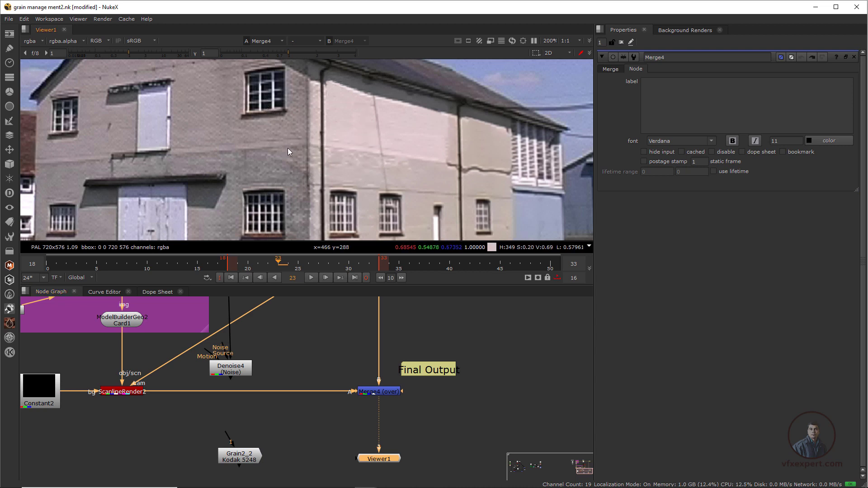
Raise Denoise4 slightly above the ScanlineRender2 link and move the unused Grain2_2 node aside below Constant2.
click(241, 373)
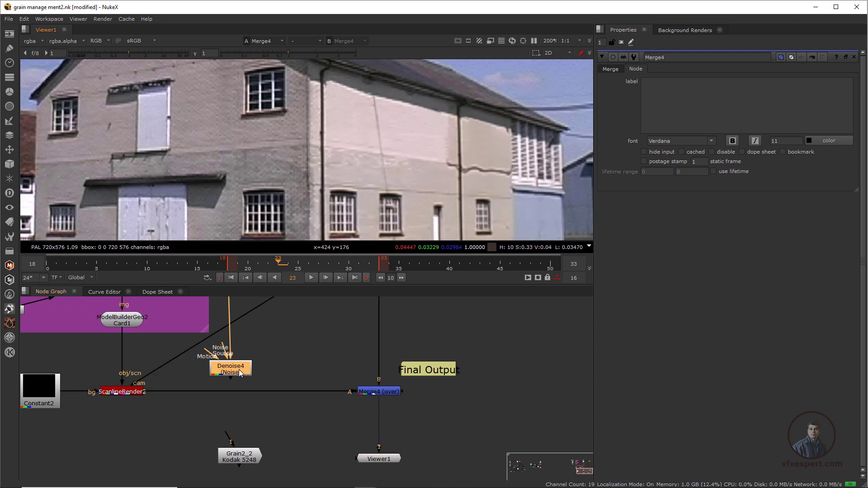
drag(241, 373, 241, 363)
click(290, 386)
drag(249, 460, 102, 465)
click(219, 432)
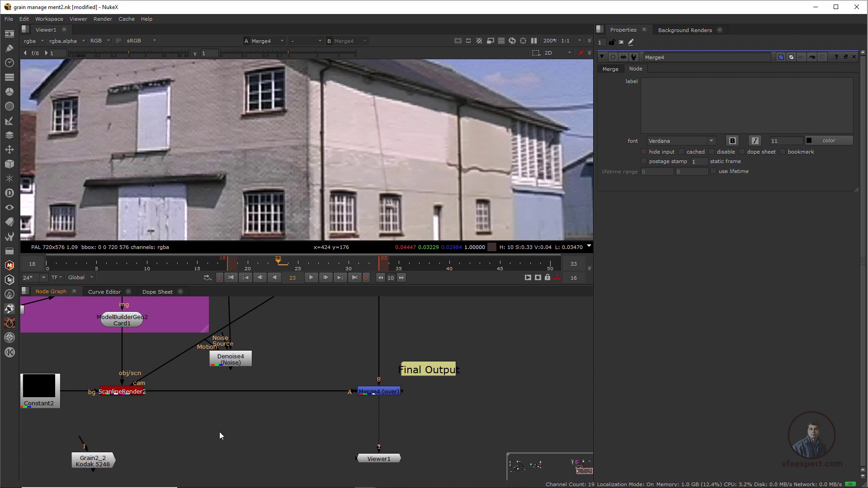
Insert a Merge node between ScanlineRender2 and Merge4, connect its A input to Denoise4 and set its operation to plus.
key(m)
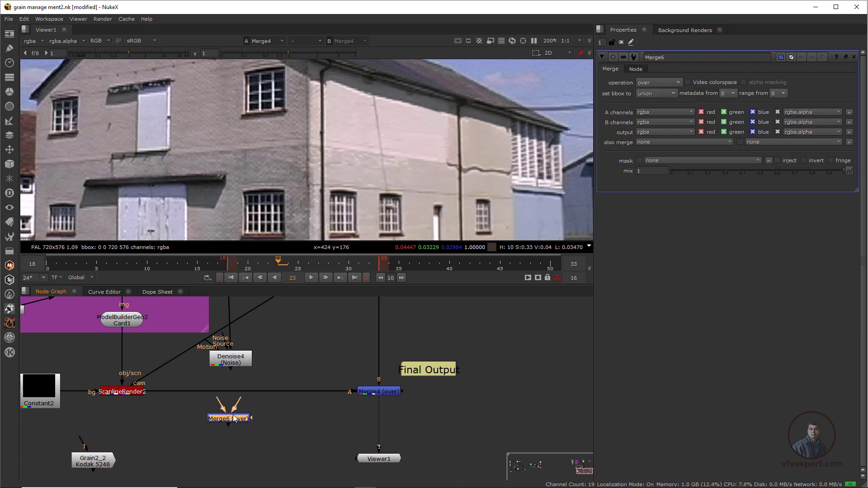
drag(234, 415, 239, 390)
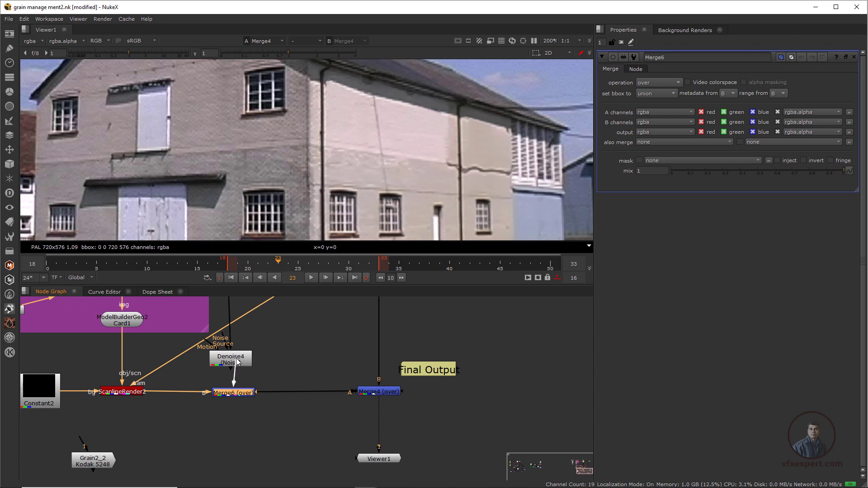
mouse_move(226, 372)
mouse_down()
mouse_move(196, 375)
mouse_move(230, 362)
mouse_up()
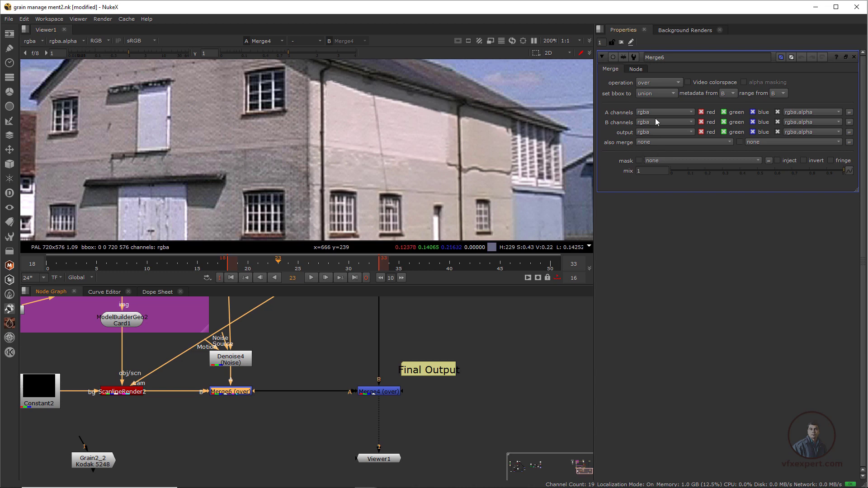
click(664, 83)
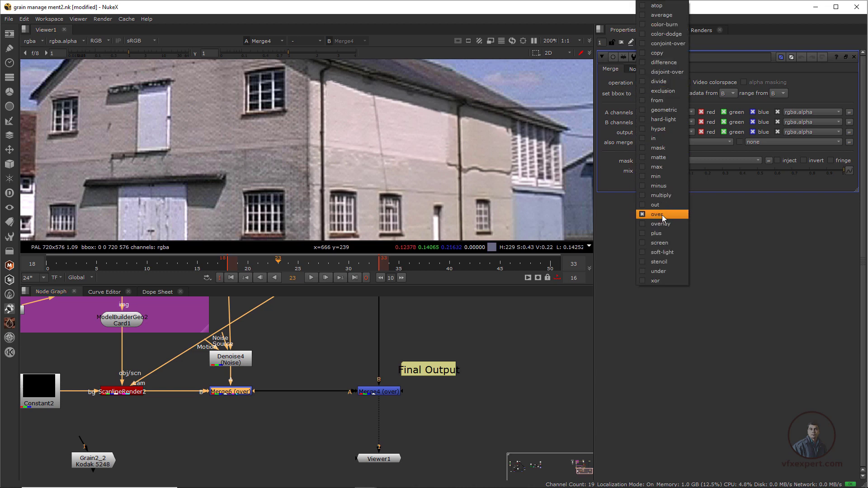
click(663, 232)
Play the Merge4 output and check the plate's own noise on the patched wall up close.
scroll(357, 142, up, 3)
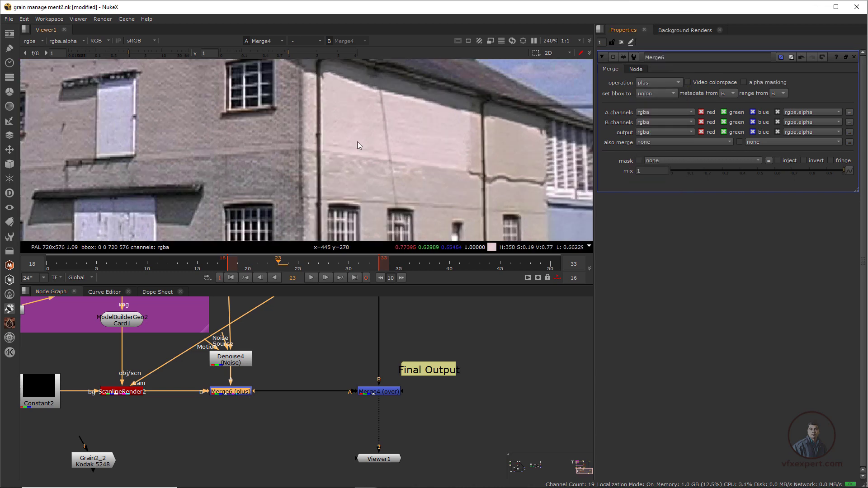
scroll(330, 159, down, 3)
click(309, 277)
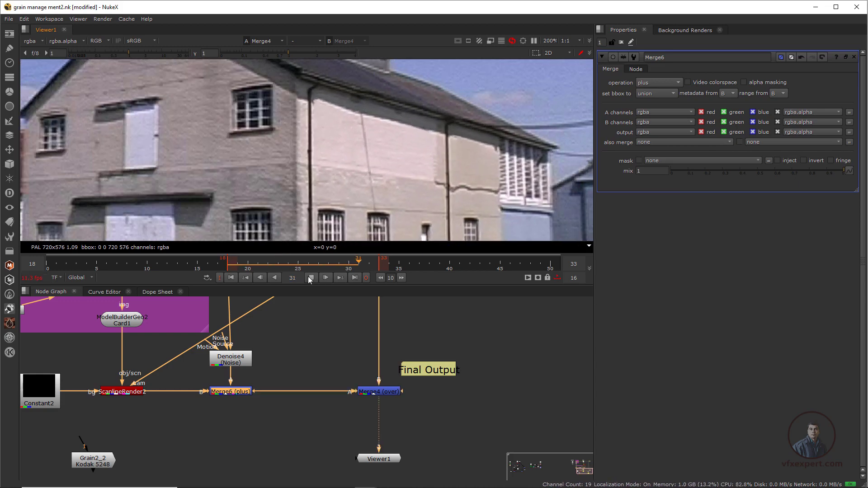
scroll(336, 147, up, 4)
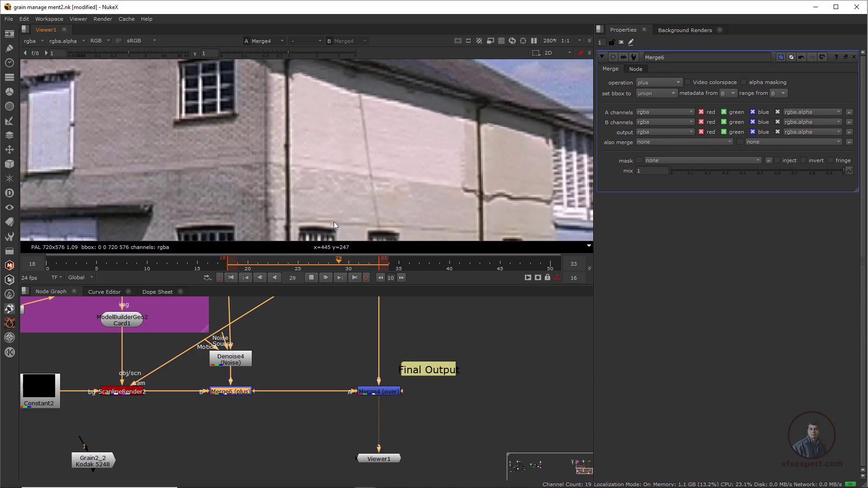
Stop playback and examine the grain on the patched wall and the neighbouring walls in the Merge4 output.
click(312, 277)
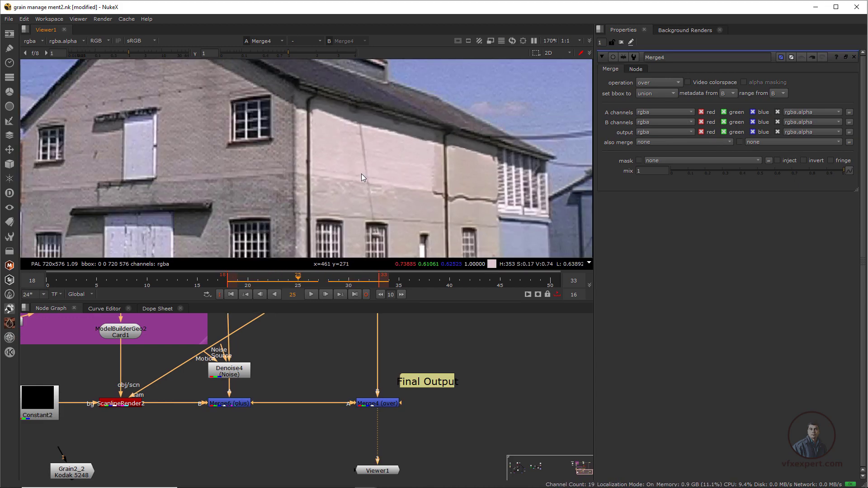
drag(306, 146, 346, 183)
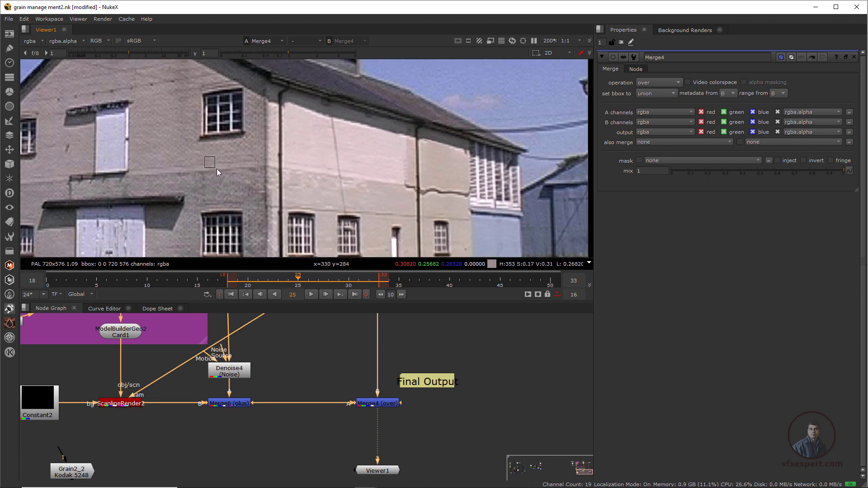
scroll(220, 161, down, 2)
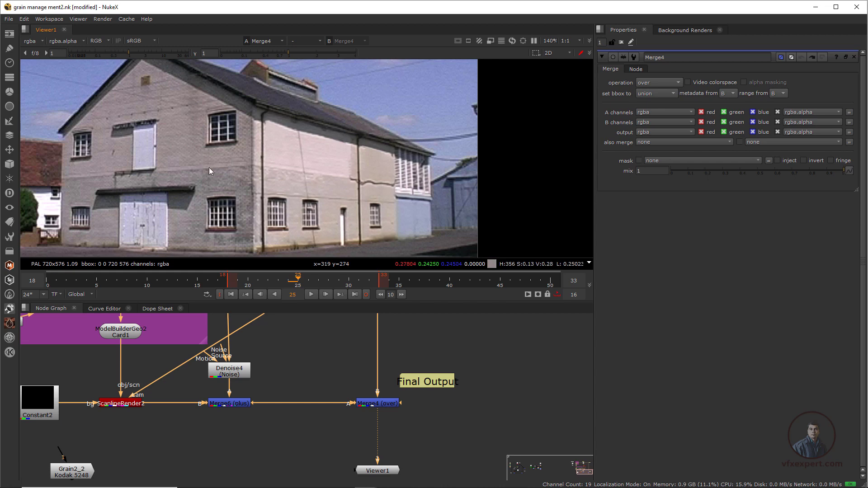
scroll(209, 168, up, 2)
View the Merge6 output and examine the noise both on the projected wall patch and in the area outside it.
click(248, 433)
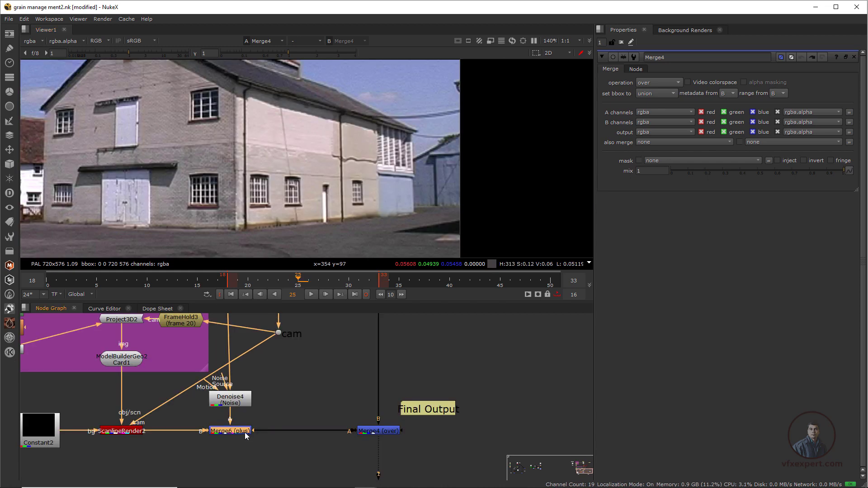
key(1)
scroll(272, 138, down, 2)
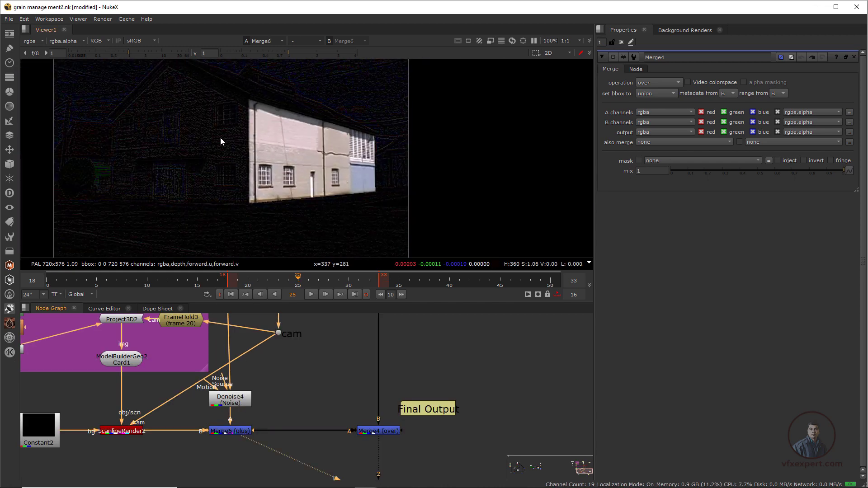
scroll(221, 137, up, 4)
scroll(220, 138, down, 1)
middle_drag(220, 137, 153, 141)
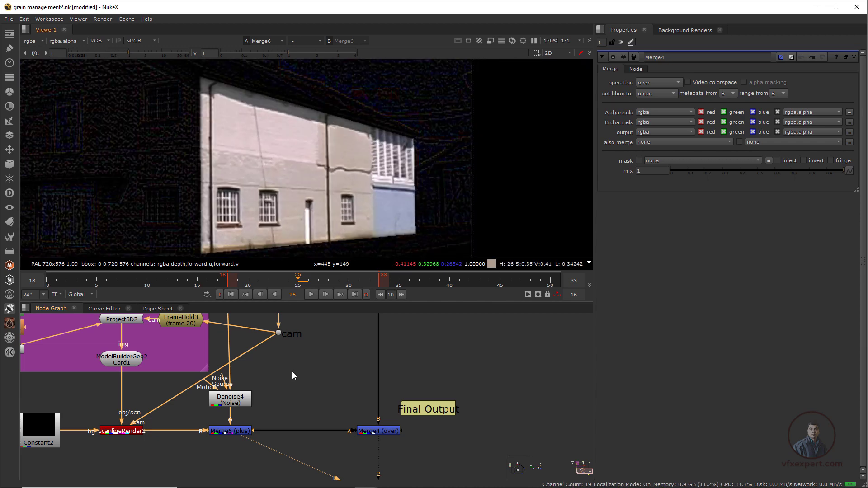
mouse_move(292, 376)
mouse_down()
mouse_move(203, 453)
mouse_move(286, 377)
mouse_up()
scroll(279, 193, up, 1)
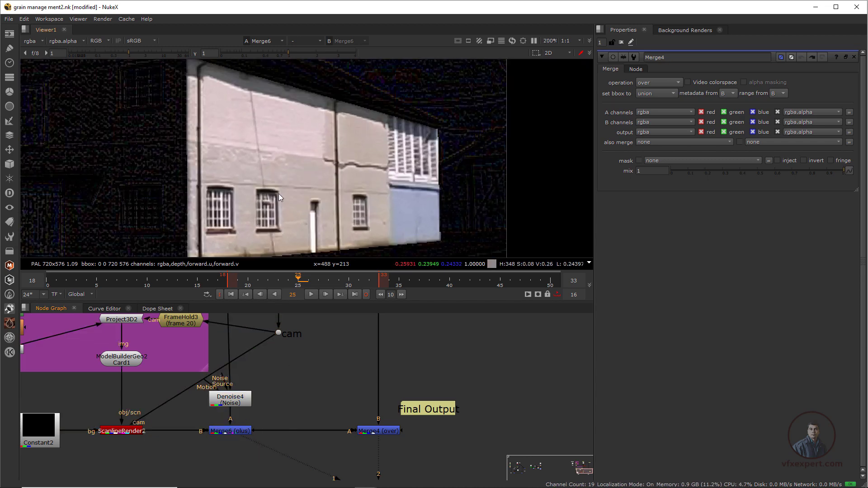
mouse_move(223, 118)
mouse_down()
mouse_move(324, 202)
mouse_move(363, 184)
mouse_move(333, 198)
mouse_up()
drag(230, 110, 357, 203)
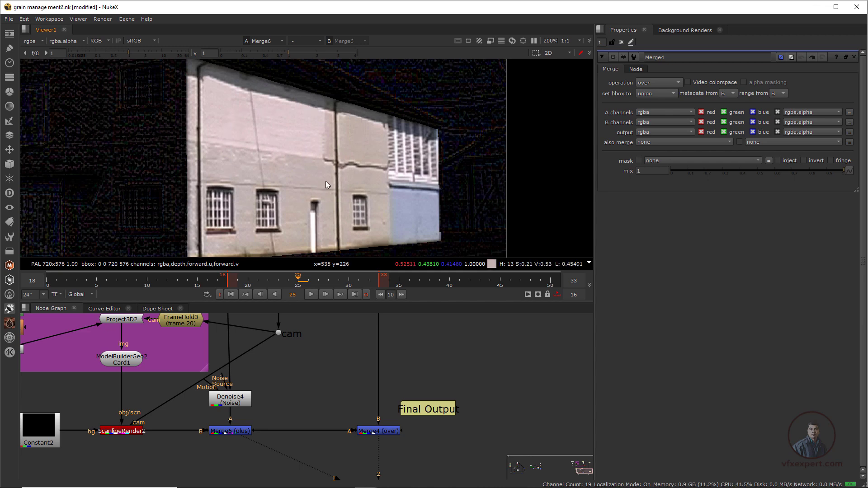
scroll(325, 178, down, 3)
middle_drag(260, 181, 328, 200)
drag(177, 132, 264, 224)
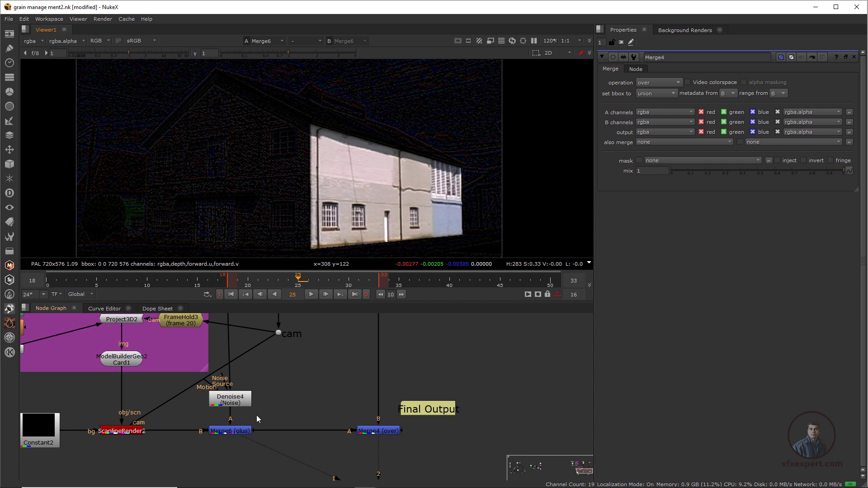
drag(285, 392, 221, 448)
Alternate between the Merge4 and Merge6 outputs, comparing the grey brick wall outside the patch.
click(388, 433)
key(1)
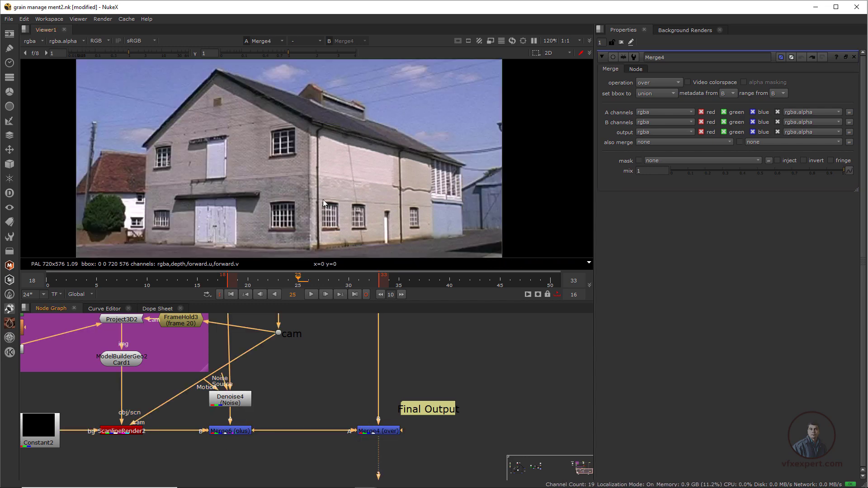
scroll(344, 188, up, 2)
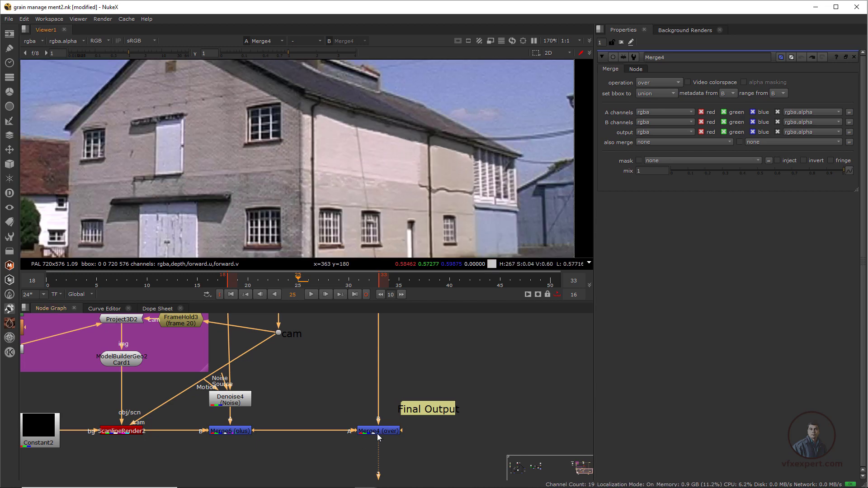
click(240, 432)
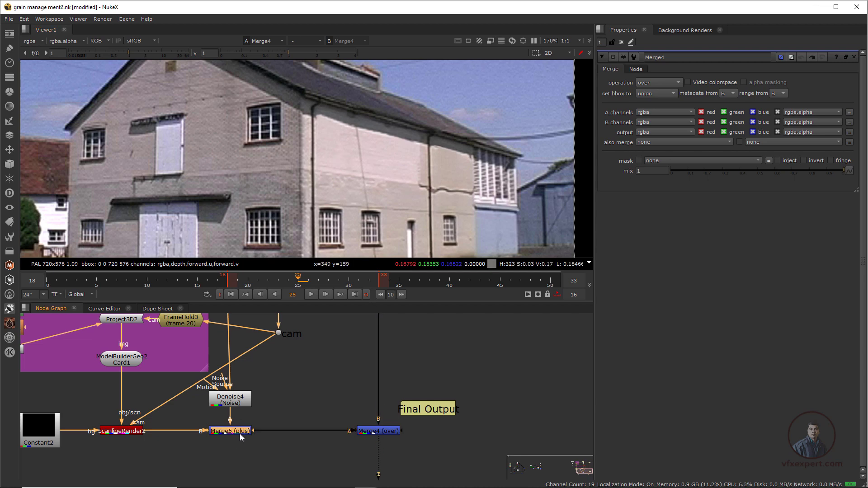
key(1)
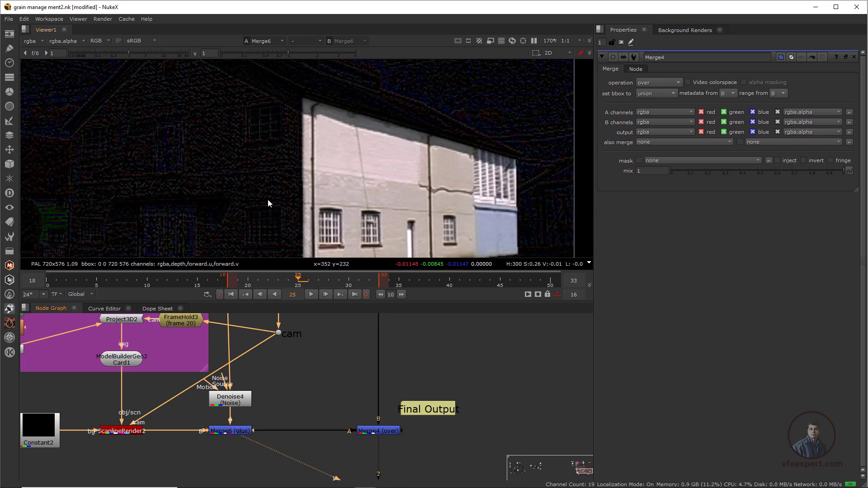
click(382, 432)
key(1)
ctrl+shift+drag(174, 121, 264, 209)
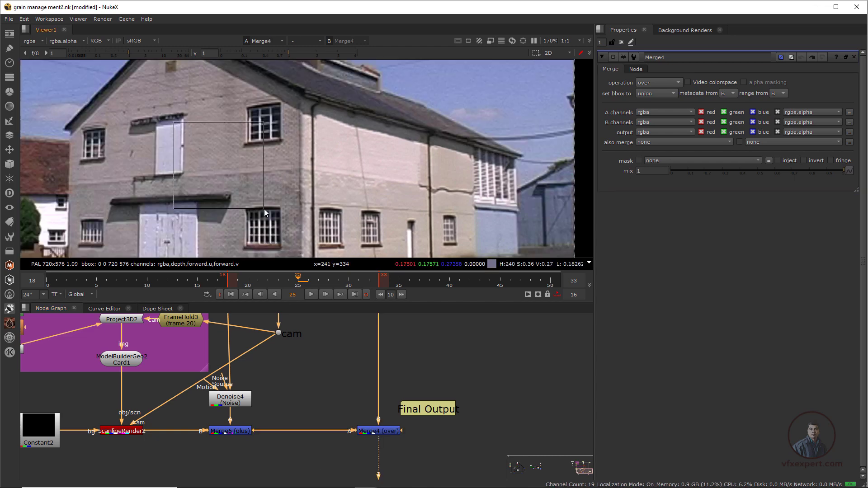
Return to the Merge6 output and inspect the noise in the dark area beside the projected patch.
click(240, 432)
key(1)
scroll(233, 186, down, 1)
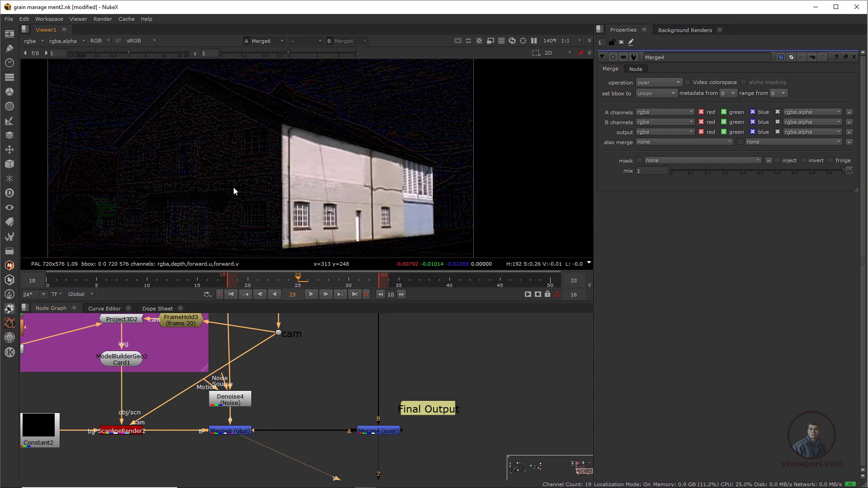
scroll(240, 190, up, 1)
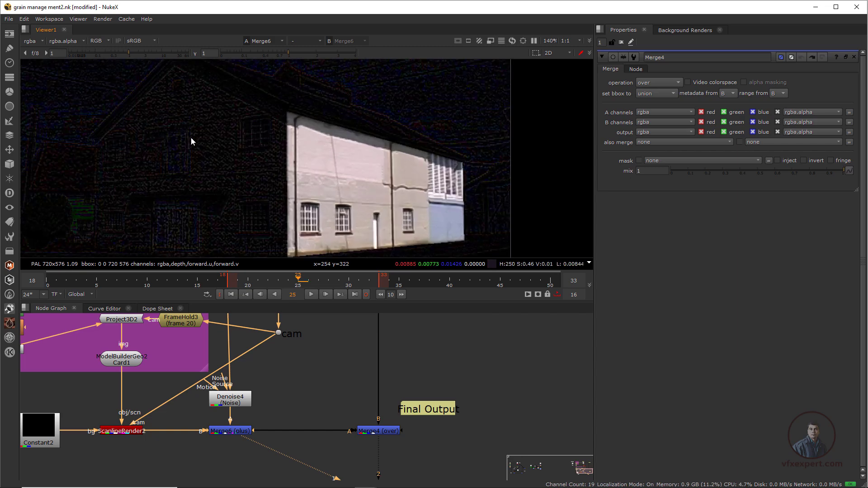
ctrl+shift+drag(132, 103, 168, 154)
scroll(143, 110, down, 3)
scroll(158, 118, up, 2)
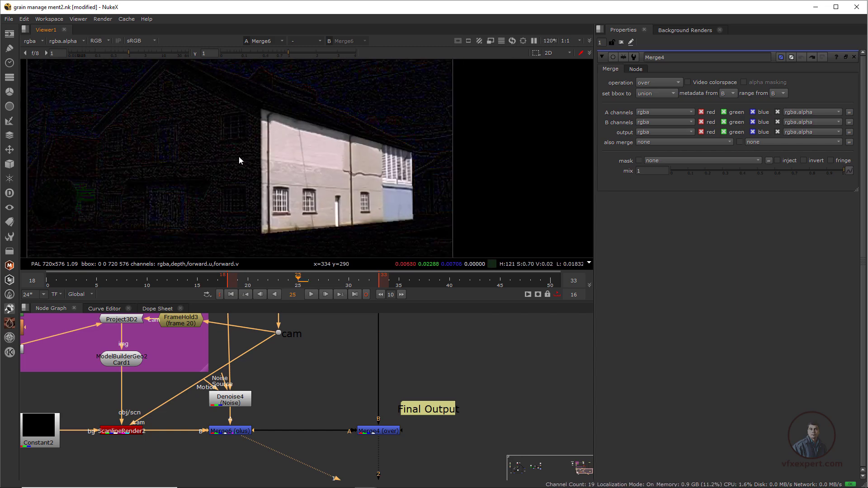
scroll(313, 153, up, 1)
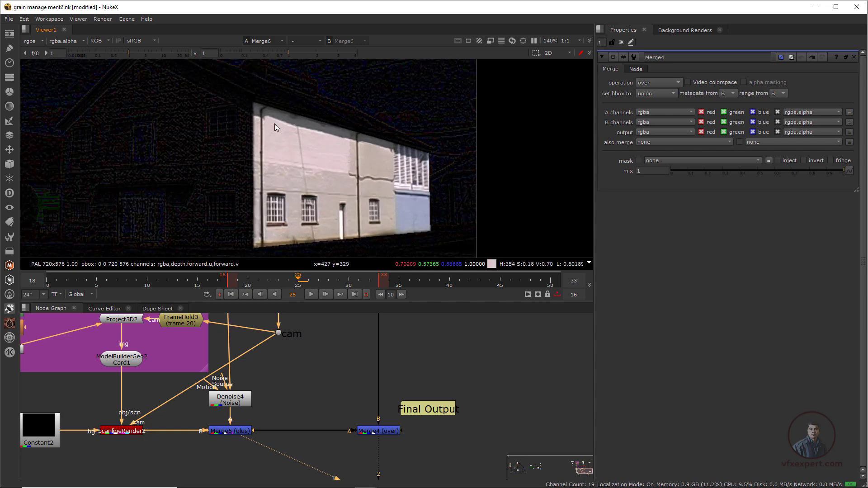
ctrl+shift+drag(103, 119, 183, 186)
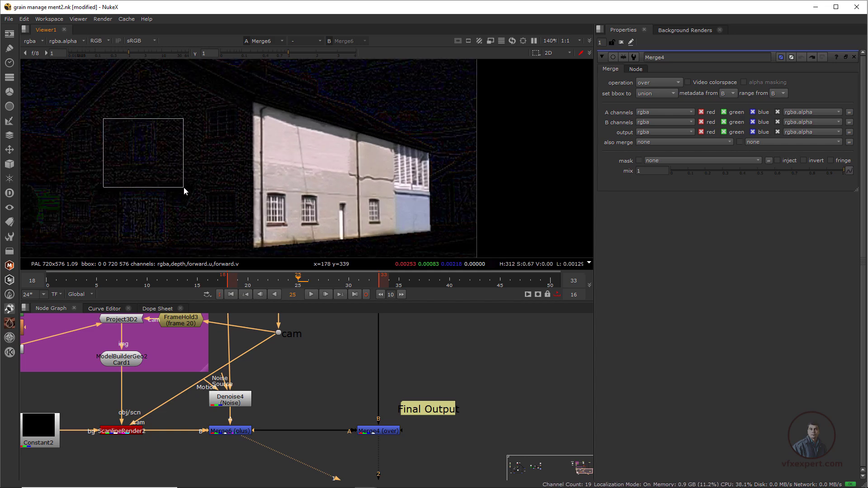
Open the Merge6 properties and review the channels available for its mask.
middle_drag(217, 434, 225, 422)
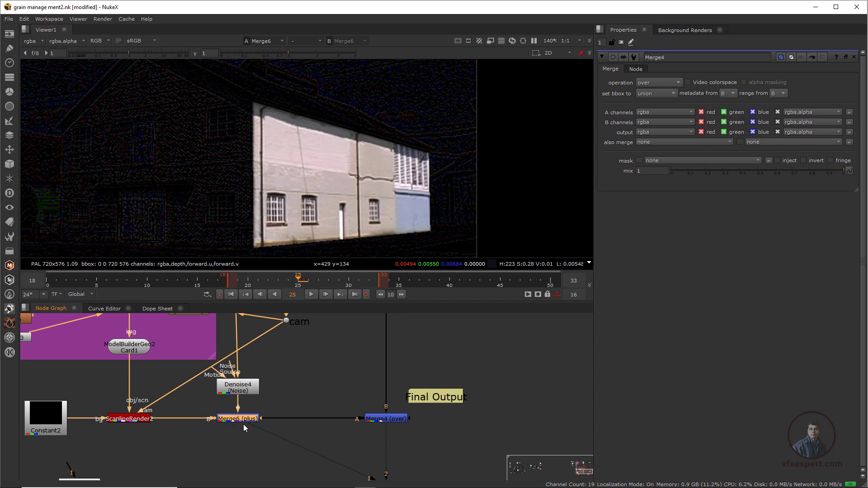
double_click(245, 420)
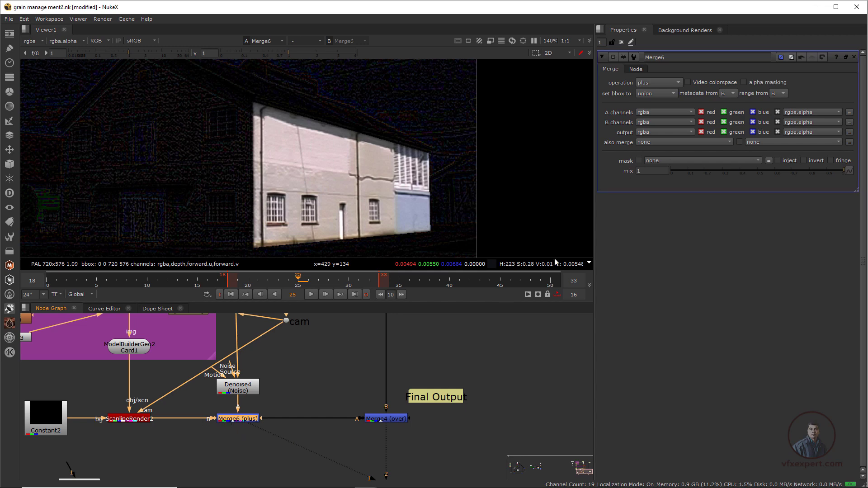
click(669, 161)
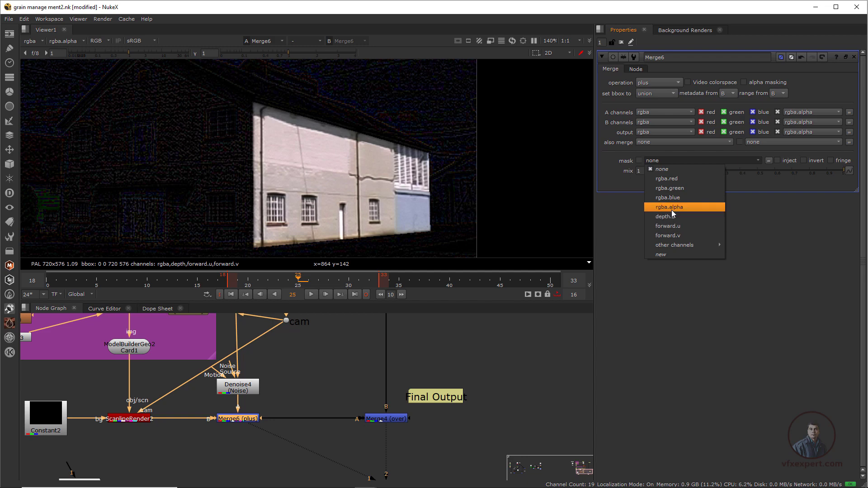
click(298, 439)
click(245, 420)
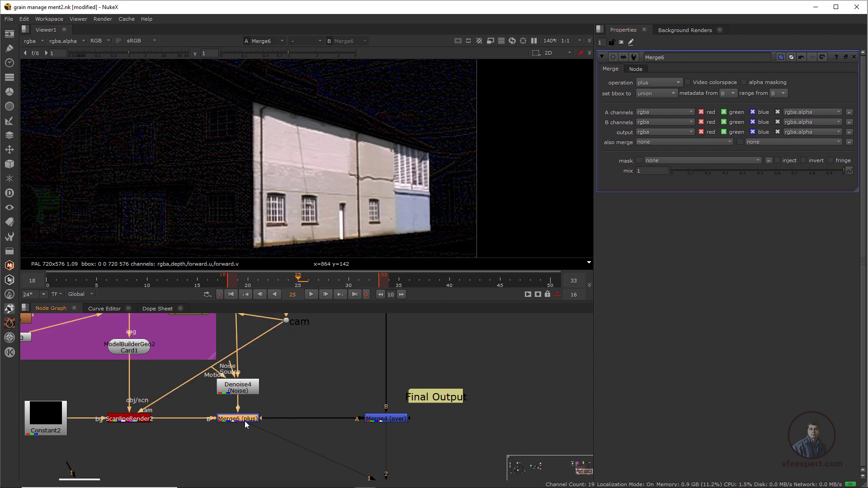
Display the alpha channel of the Merge6 output to check the patch's shape, and return to the colour view.
click(228, 194)
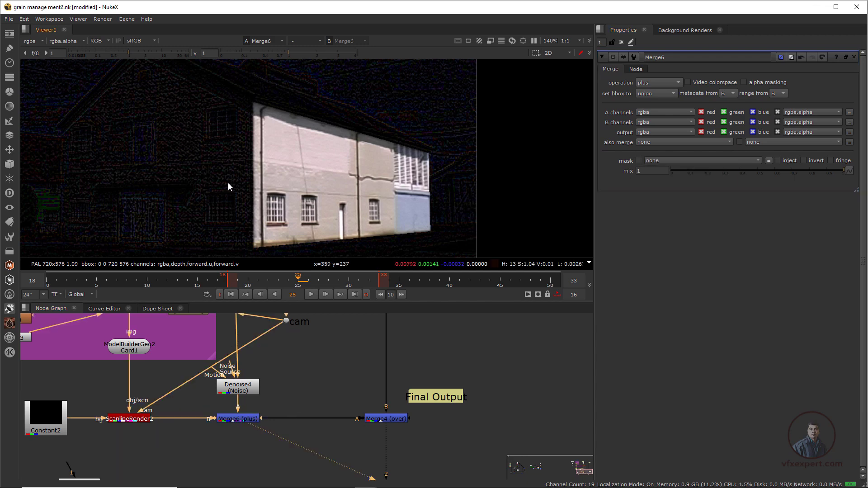
key(a)
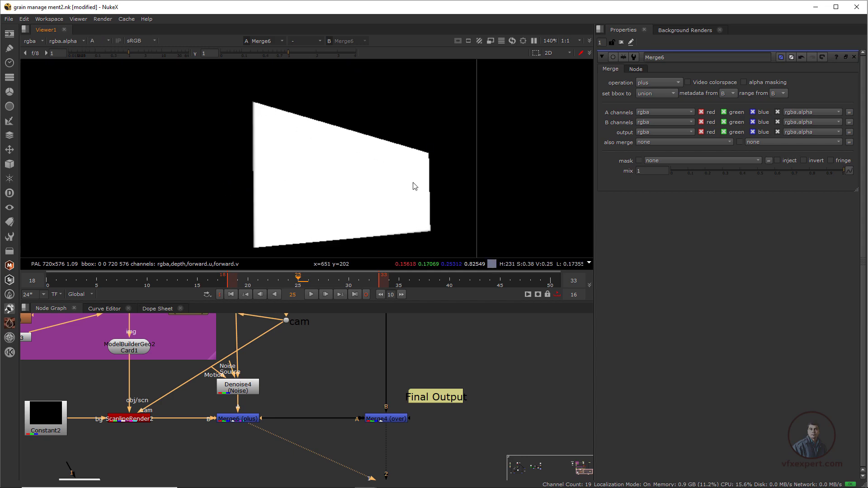
key(a)
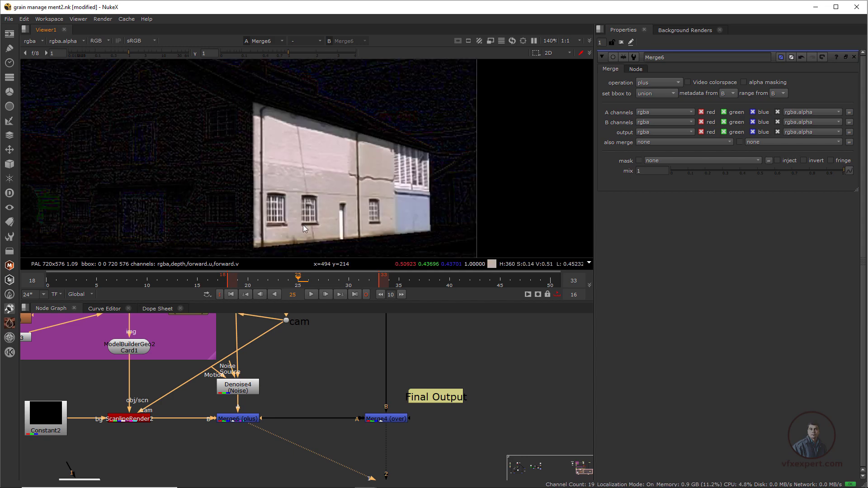
Set the Merge6 mask channel to rgba.alpha to limit the added noise to the projected patch.
click(244, 419)
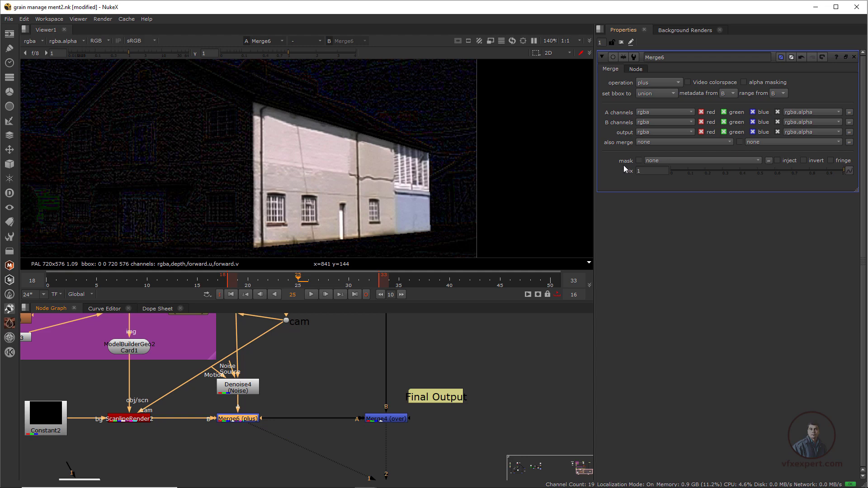
click(664, 160)
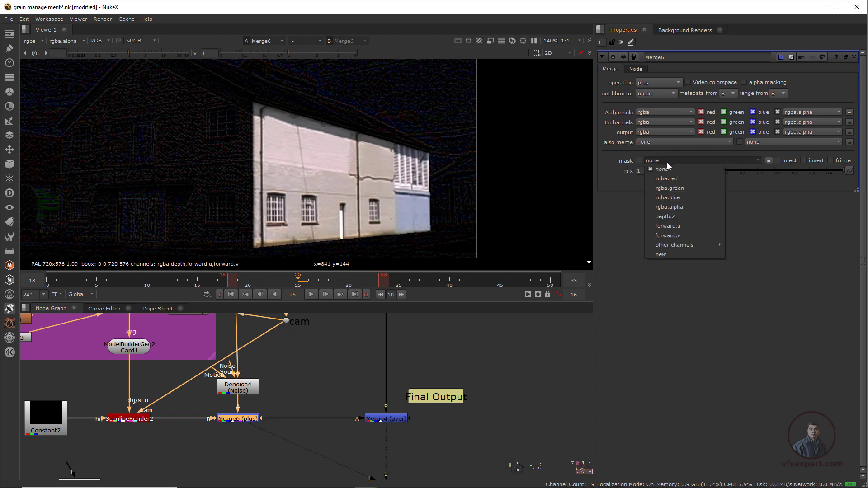
click(665, 207)
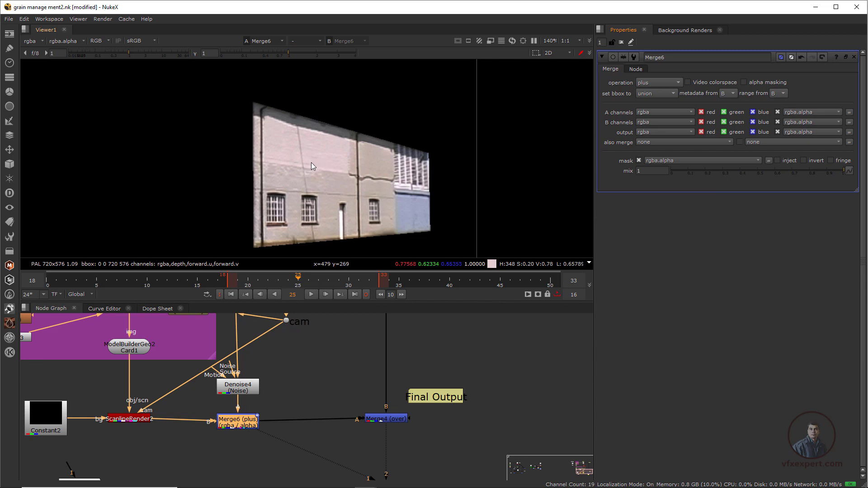
Play the masked Merge6 output from the first frame and check the noise on the wall patch up close.
scroll(302, 152, up, 4)
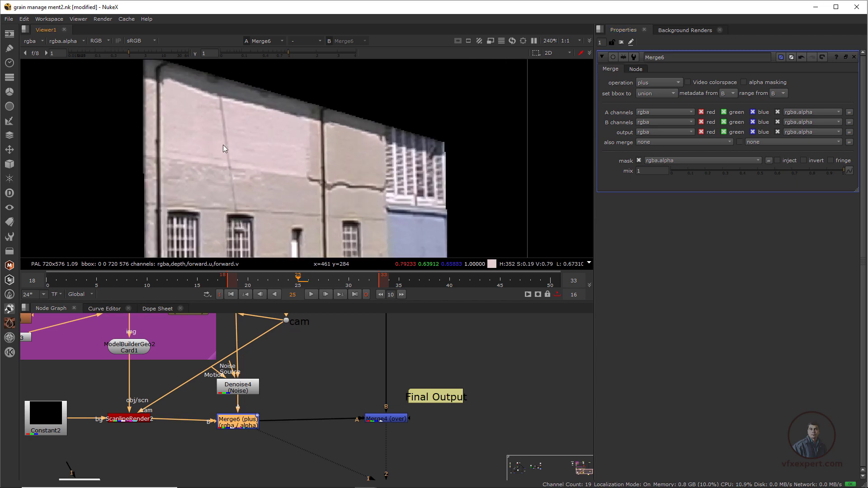
click(288, 282)
click(231, 295)
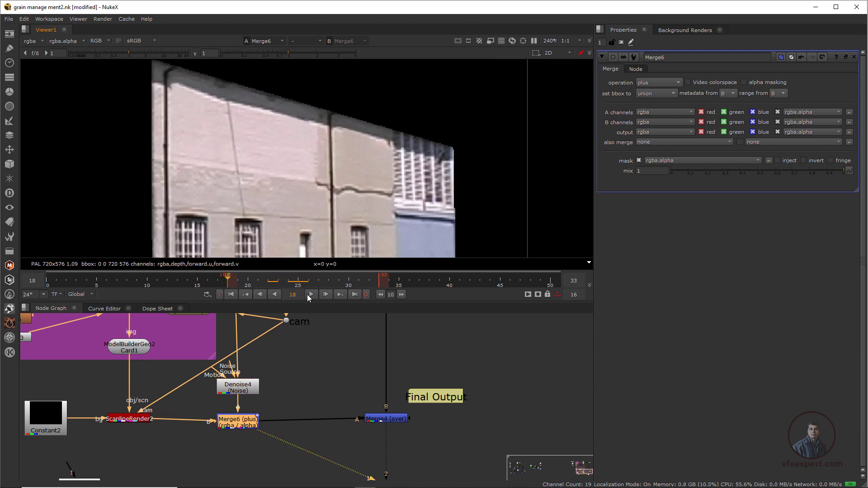
click(311, 295)
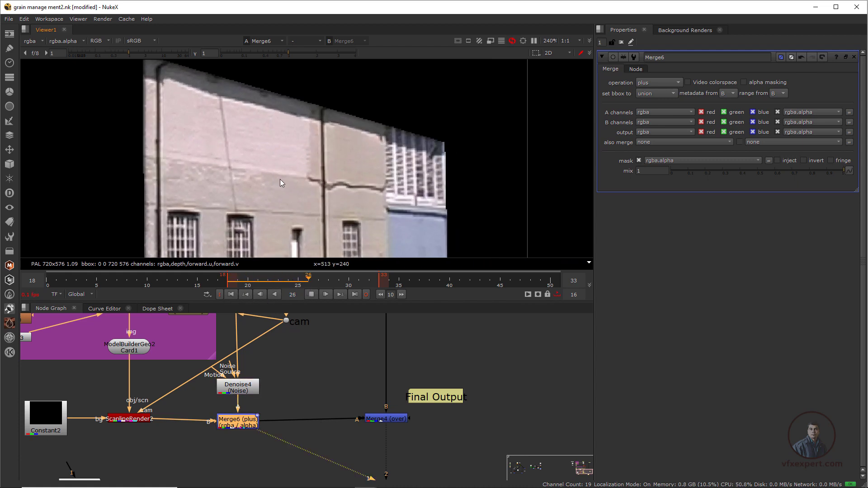
click(311, 295)
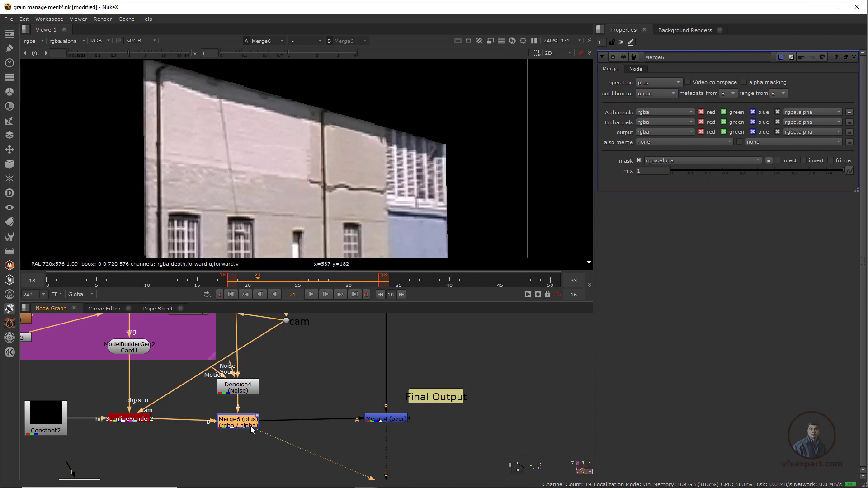
Temporarily disable Merge6 to compare the wall patch with and without the plate noise, and restore the node.
key(d)
click(262, 342)
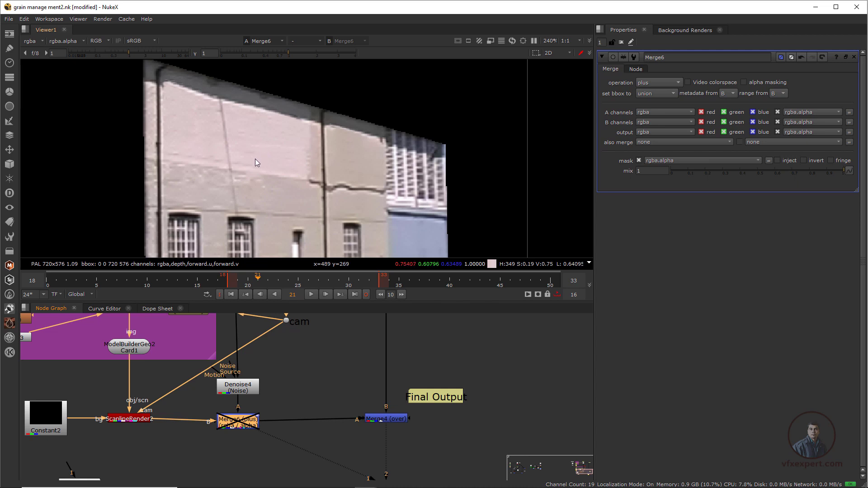
key(ctrl+z)
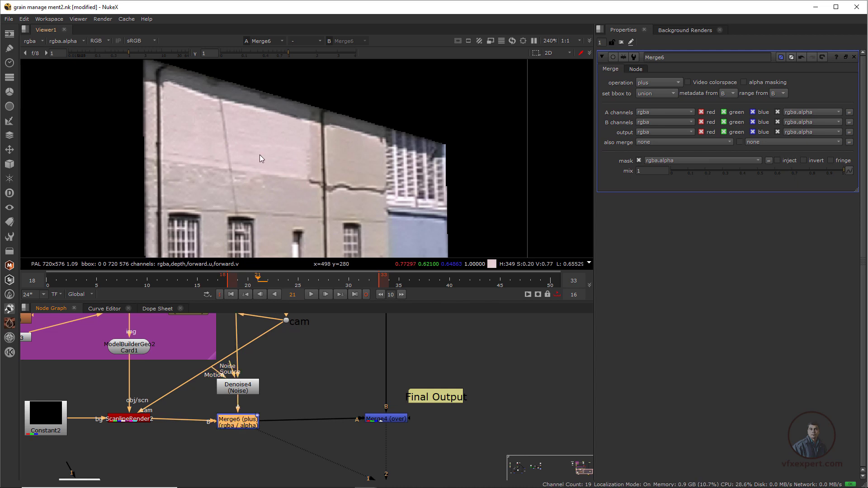
Show the Merge4 final composite in the viewer and examine how the wall patch blends with the plate.
click(386, 419)
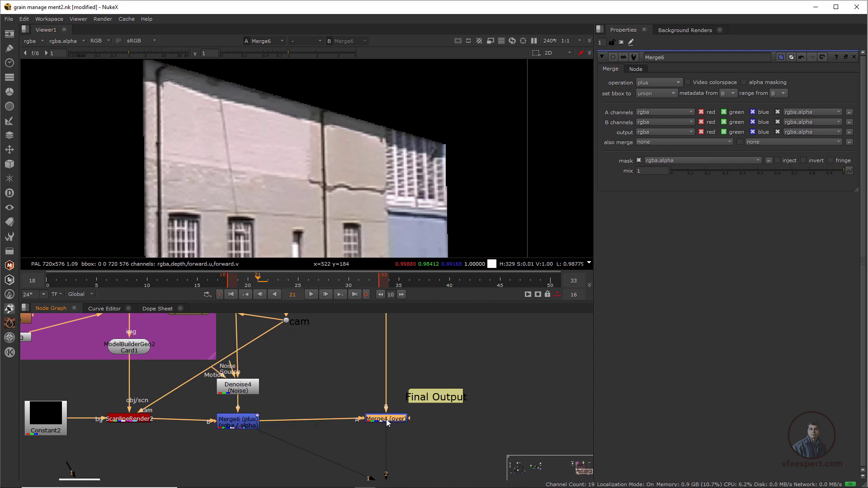
key(1)
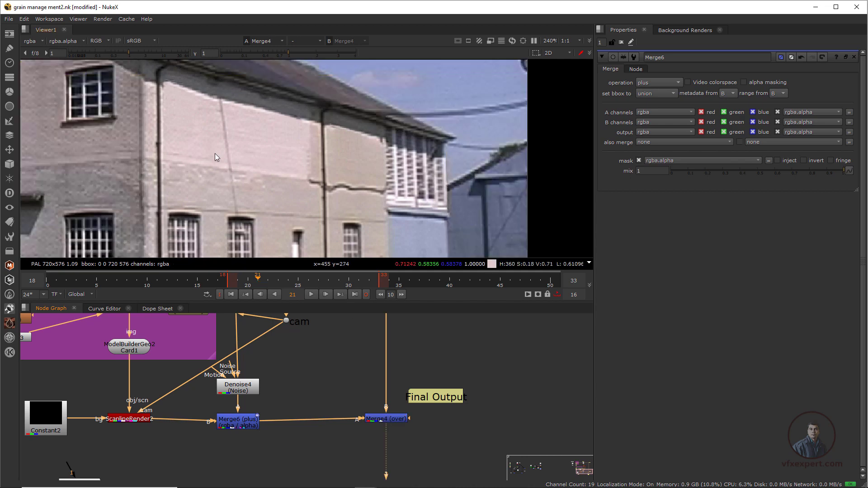
scroll(218, 153, down, 4)
scroll(213, 164, up, 3)
middle_drag(210, 170, 265, 181)
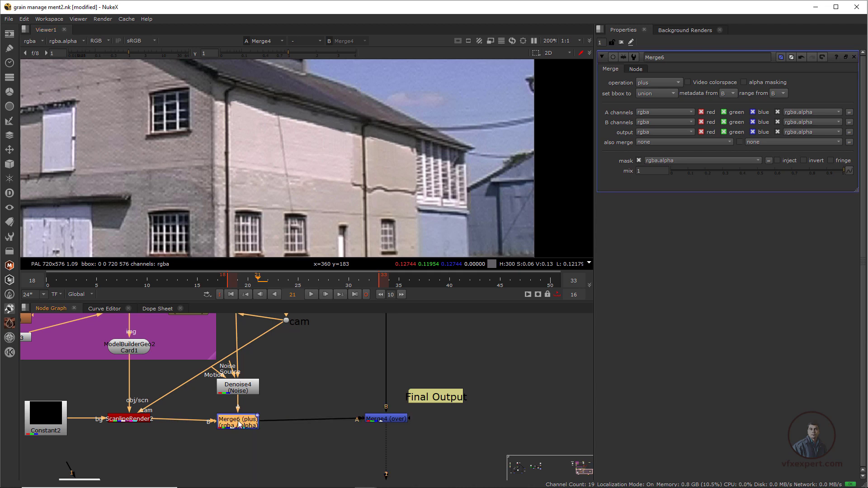
Play the final composite from the first frame and check the noise on the wall patch up close.
key(f)
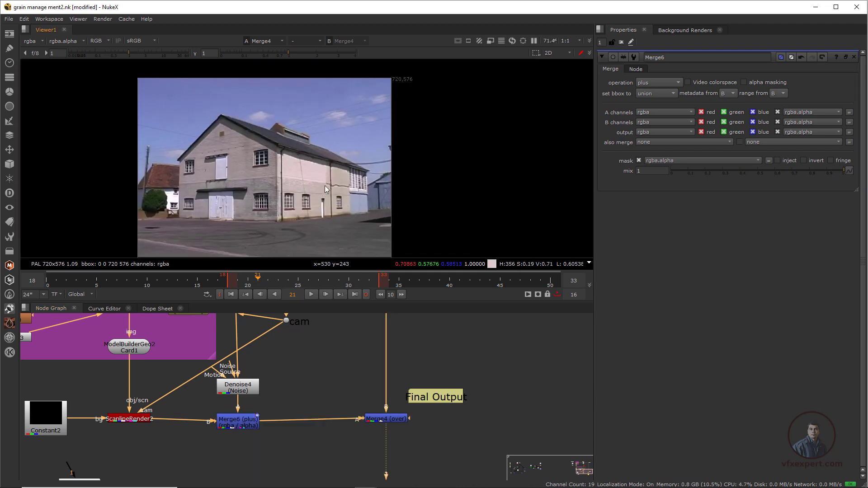
click(232, 294)
click(311, 295)
scroll(280, 195, up, 6)
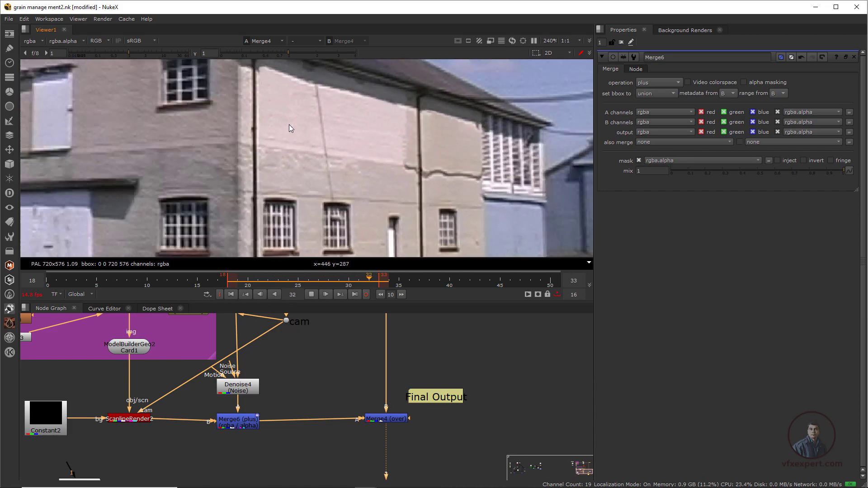
key(k)
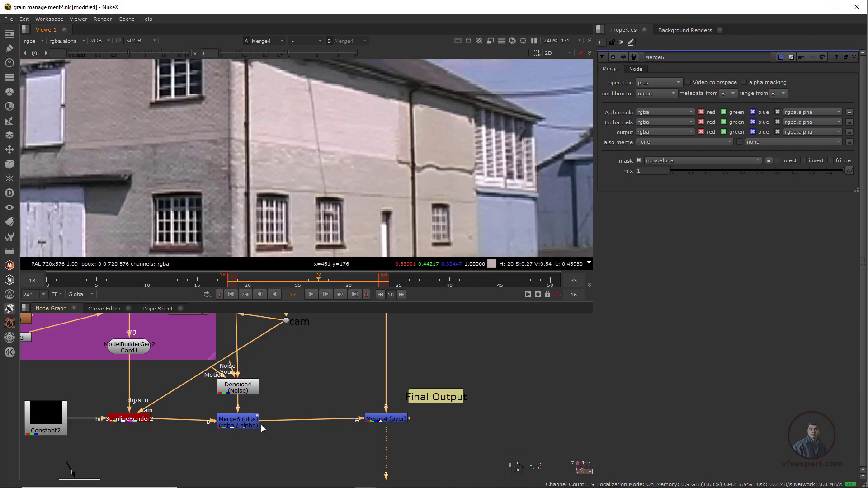
Disable and re-enable Merge6 repeatedly to compare the final composite with and without the plate noise on the patch.
click(247, 424)
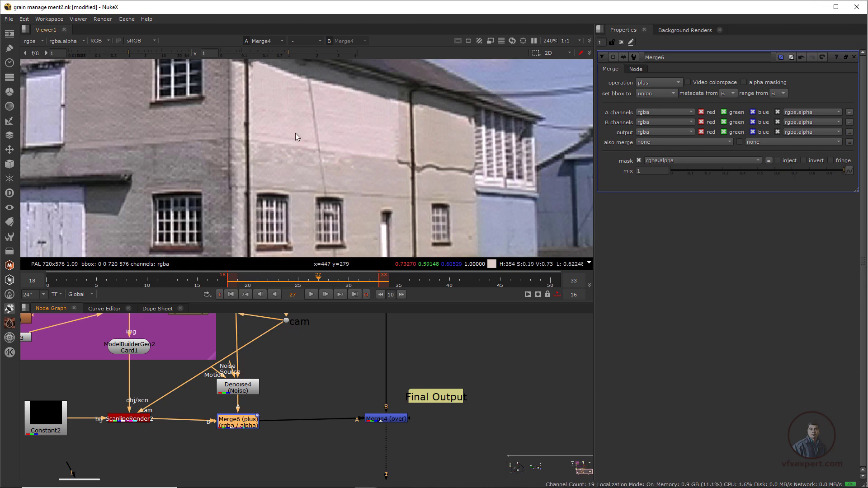
key(d)
key(d)
scroll(289, 136, up, 2)
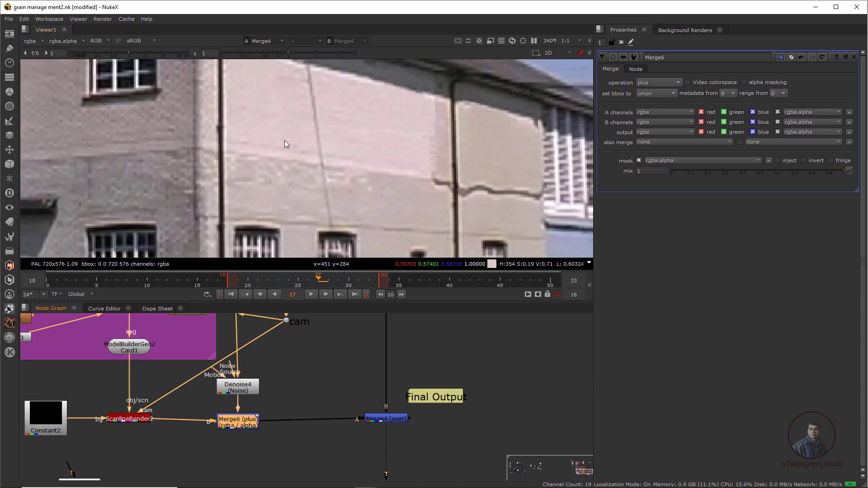
key(d)
key(d)
key(d)
key(d)
key(d)
key(d)
Move the unconnected Grain2_2 node directly beneath Merge6 and open its properties.
scroll(259, 387, down, 4)
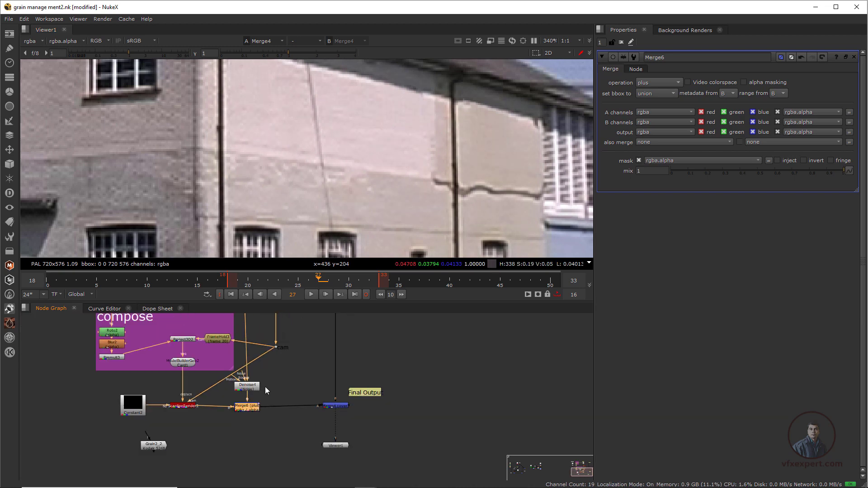
scroll(200, 212, down, 4)
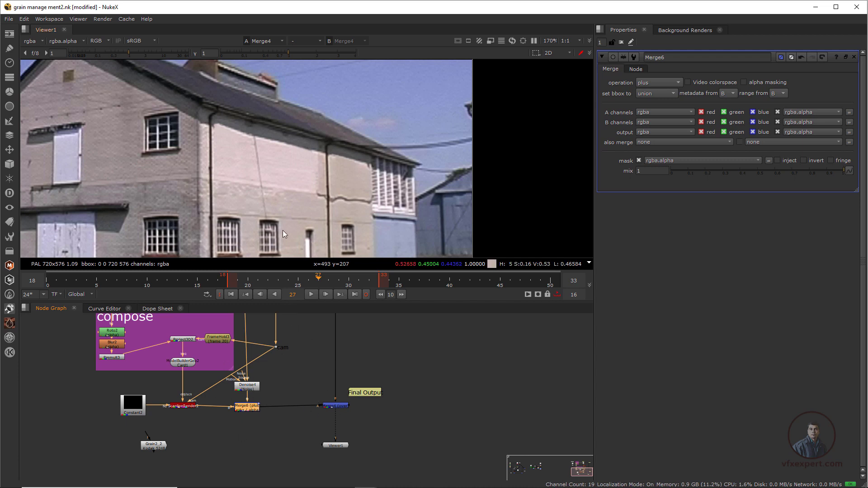
scroll(283, 230, down, 3)
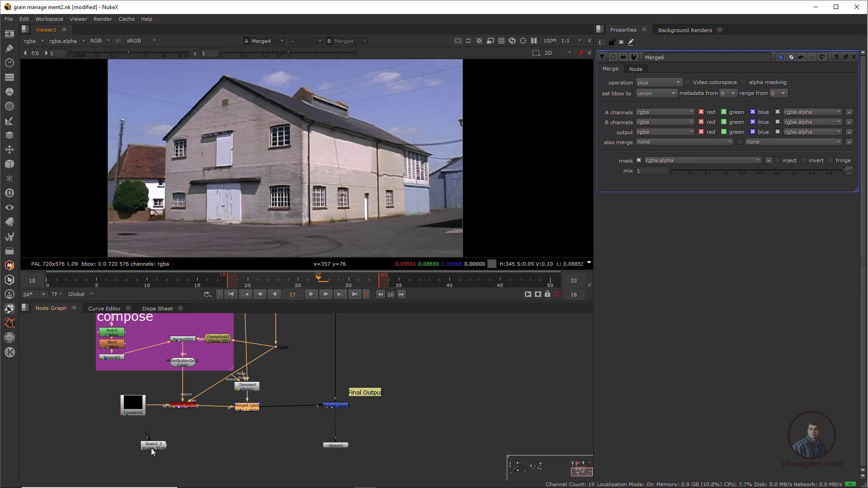
drag(151, 448, 273, 431)
scroll(242, 430, up, 2)
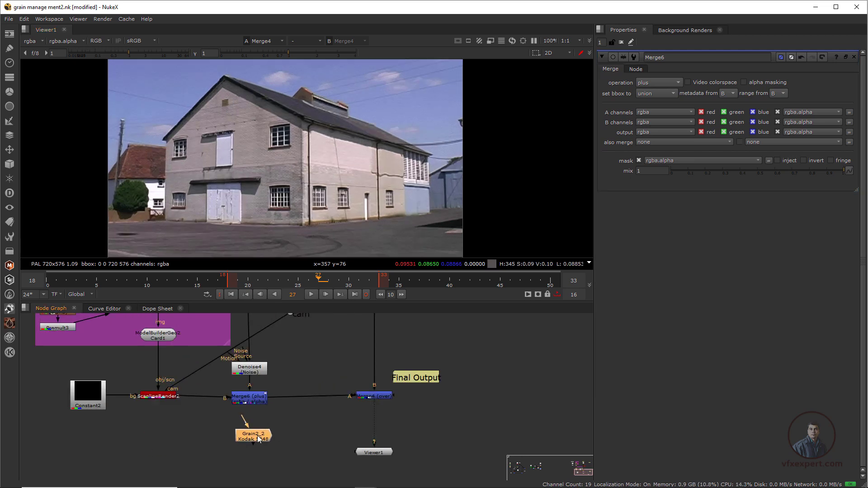
double_click(250, 435)
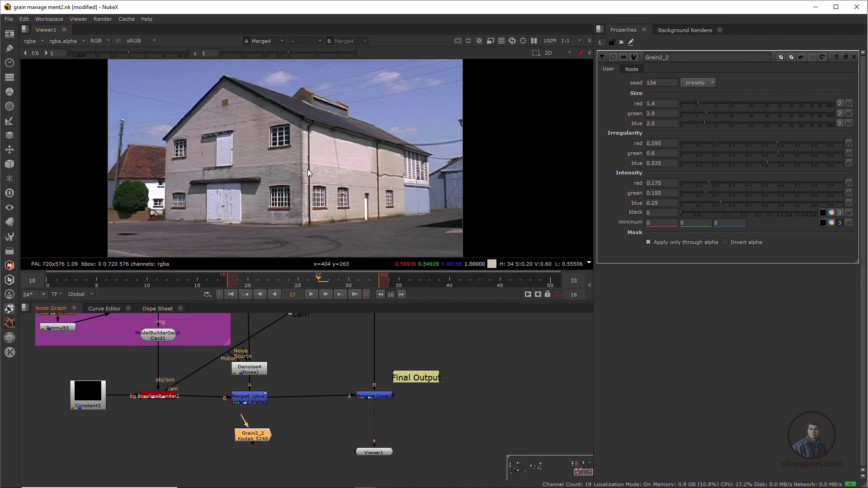
scroll(311, 171, up, 2)
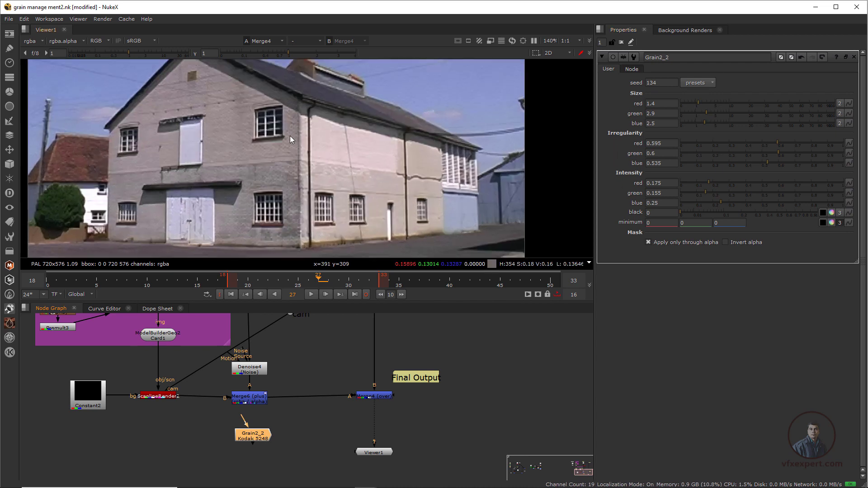
click(250, 398)
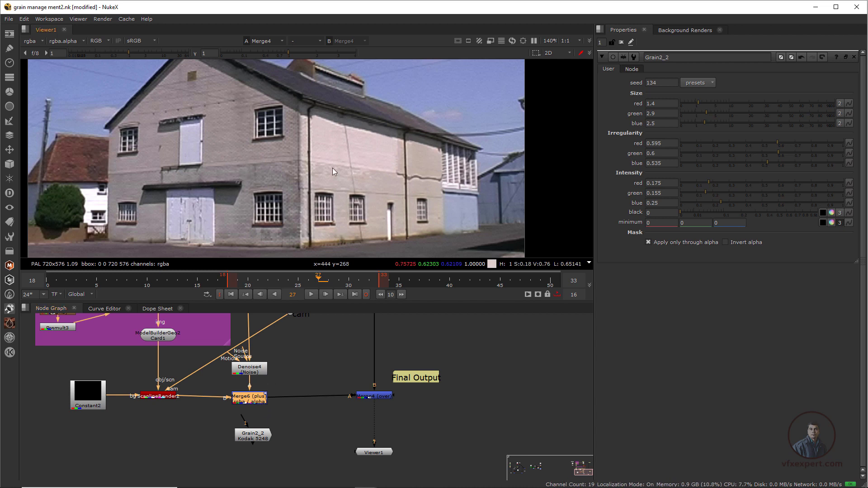
click(376, 396)
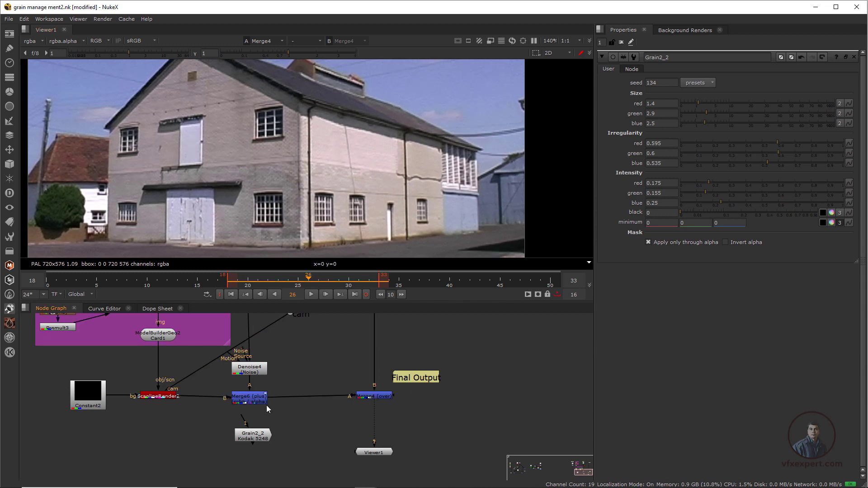